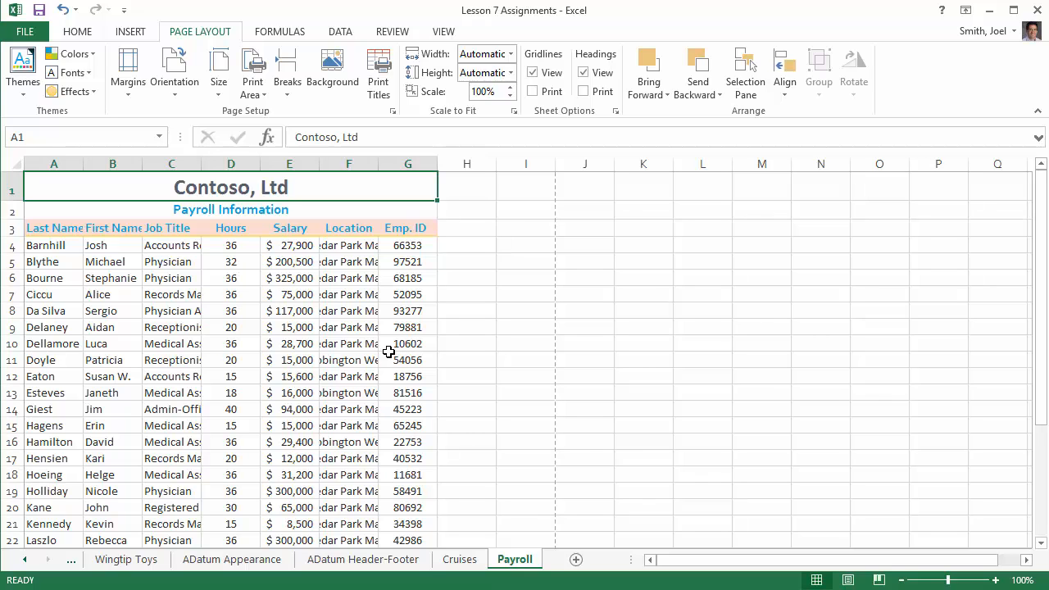
- AutoFit the column widths of all the payroll data from the title down to the last row
key("ctrl+shift+End")
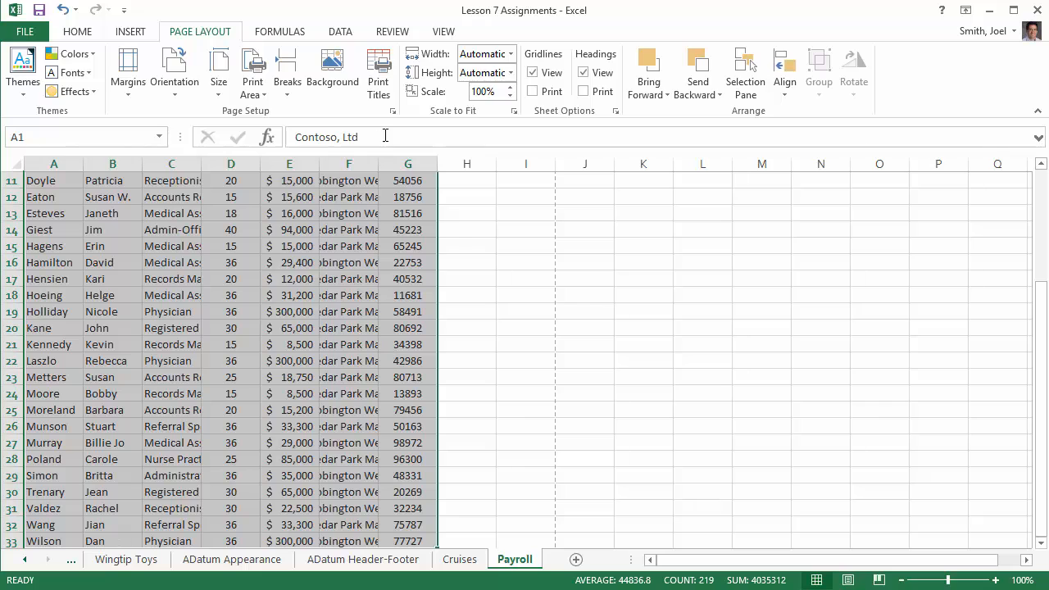
left_click(80, 34)
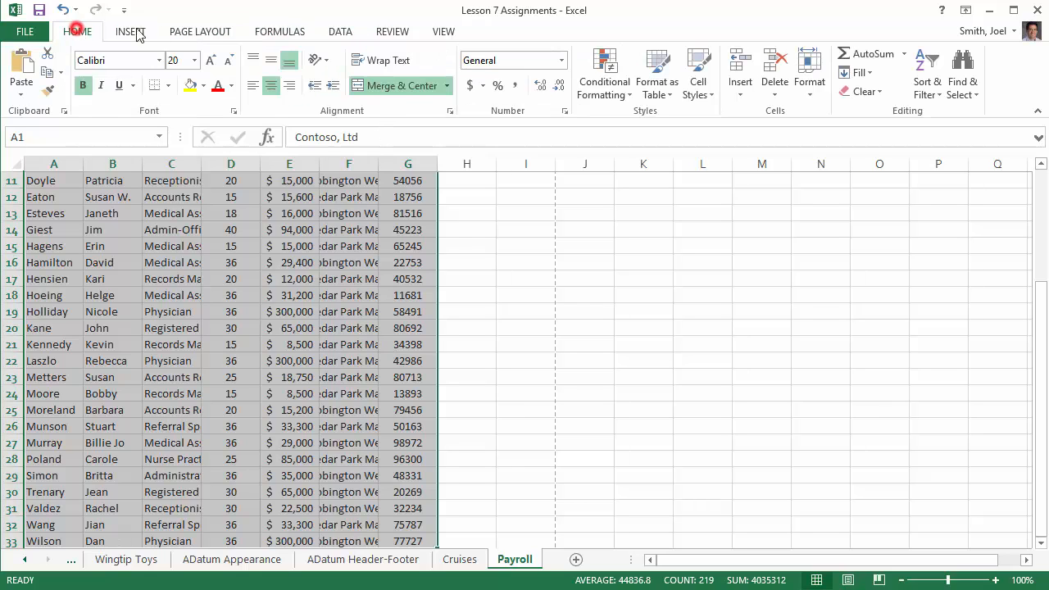
left_click(201, 33)
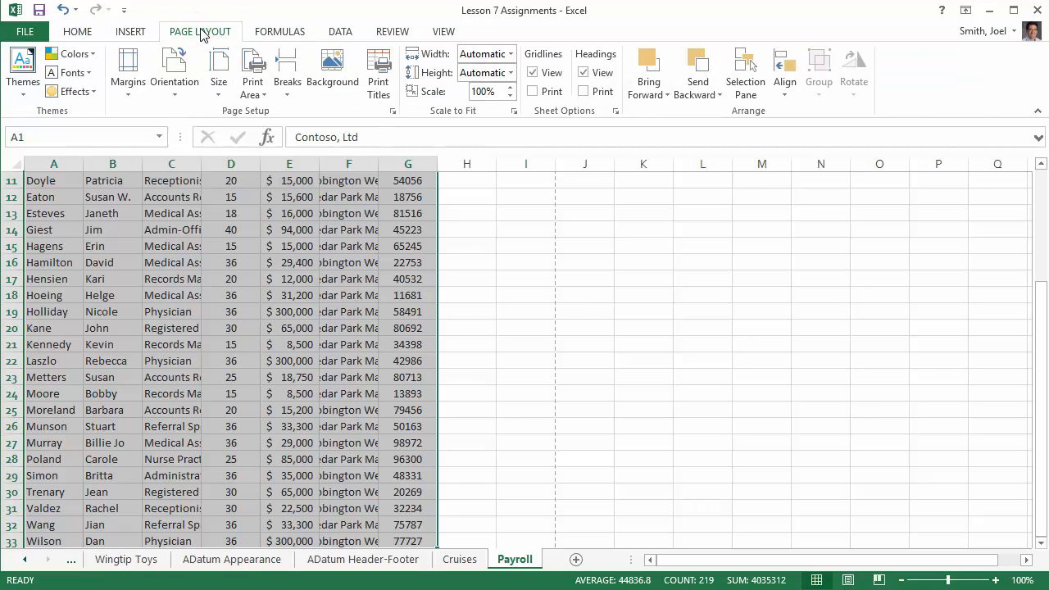
left_click(80, 33)
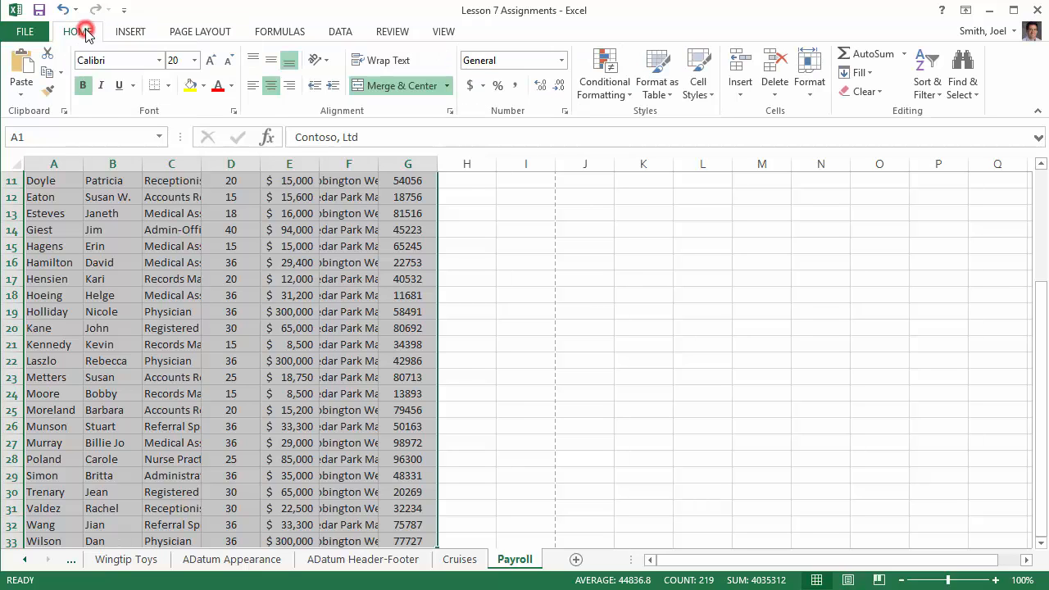
left_click(698, 73)
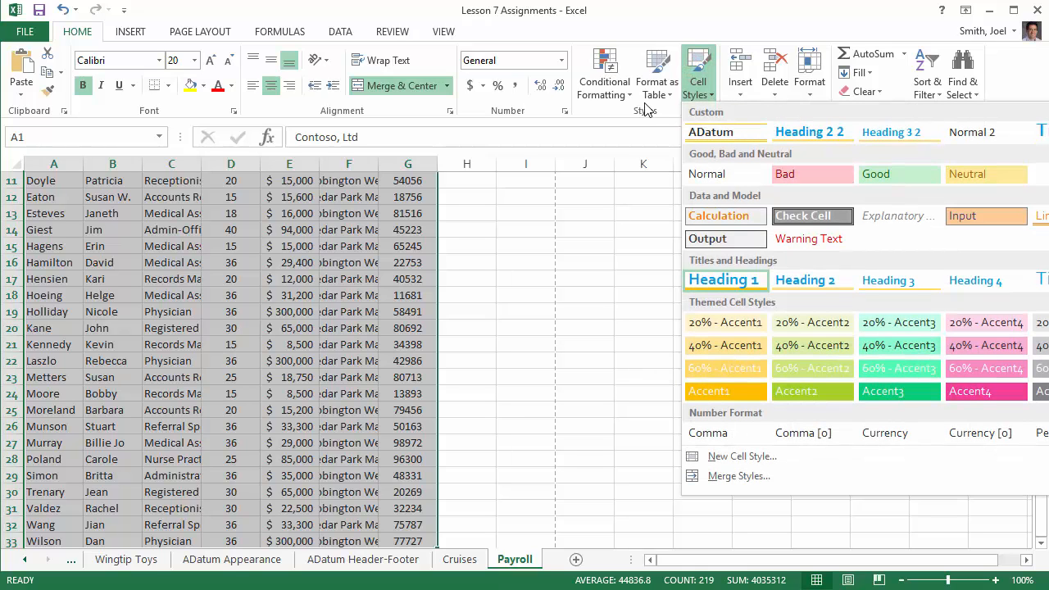
left_click(701, 82)
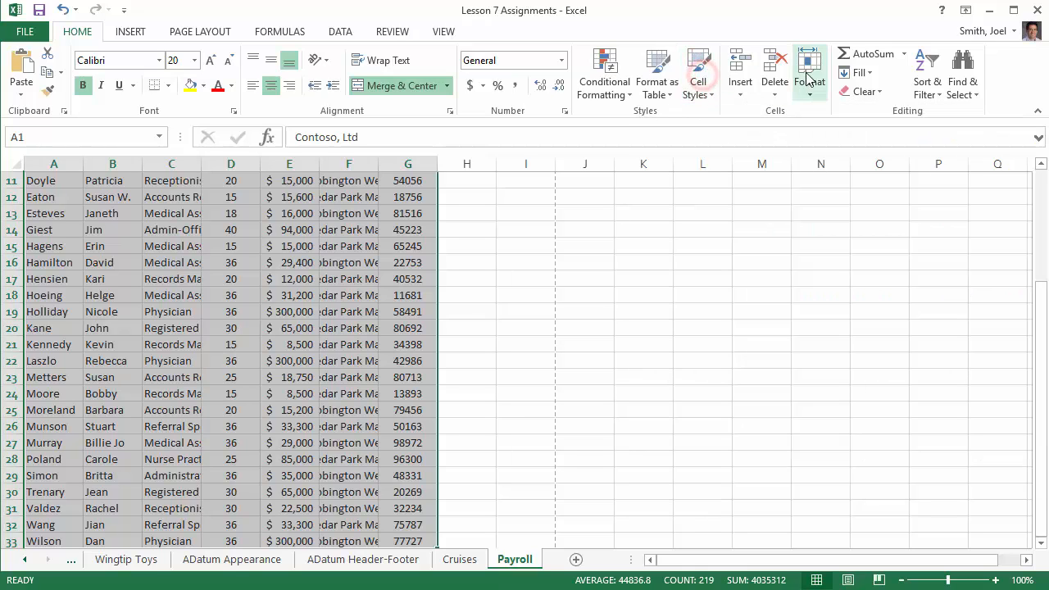
left_click(811, 72)
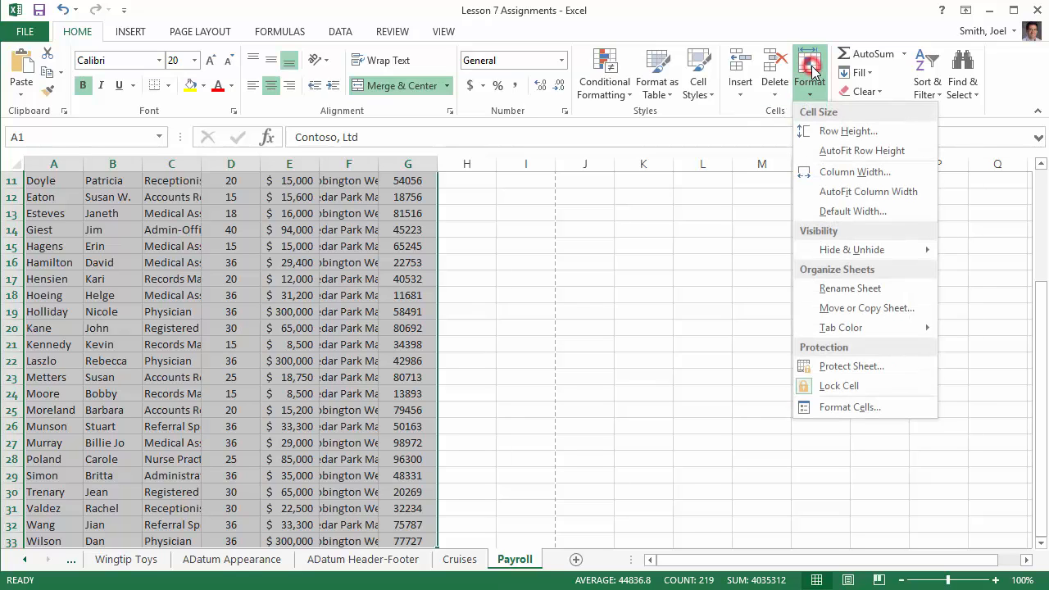
left_click(875, 196)
scroll(890, 194, "up", 4)
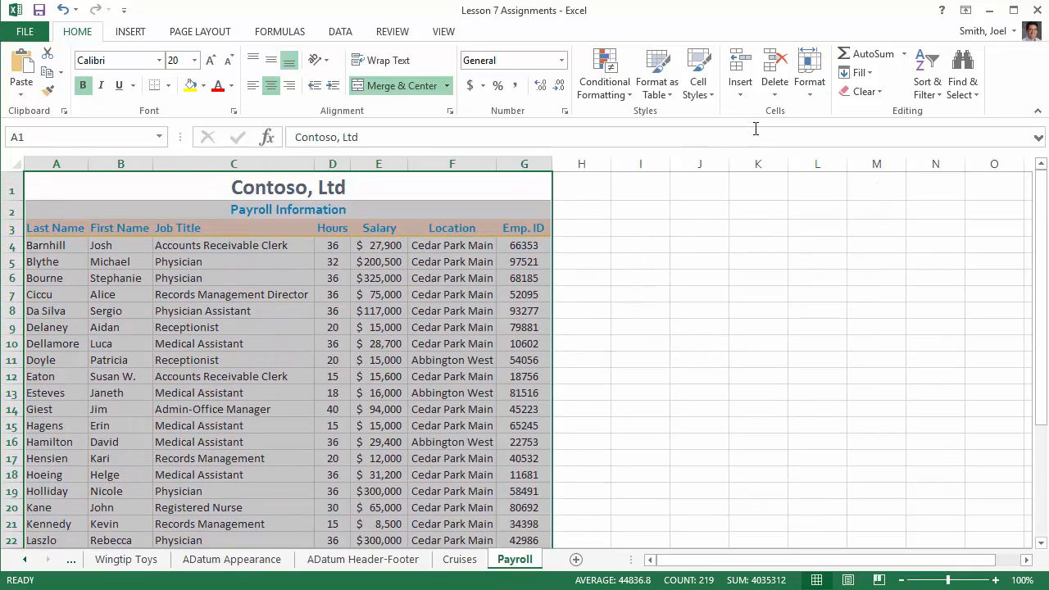
left_click(810, 78)
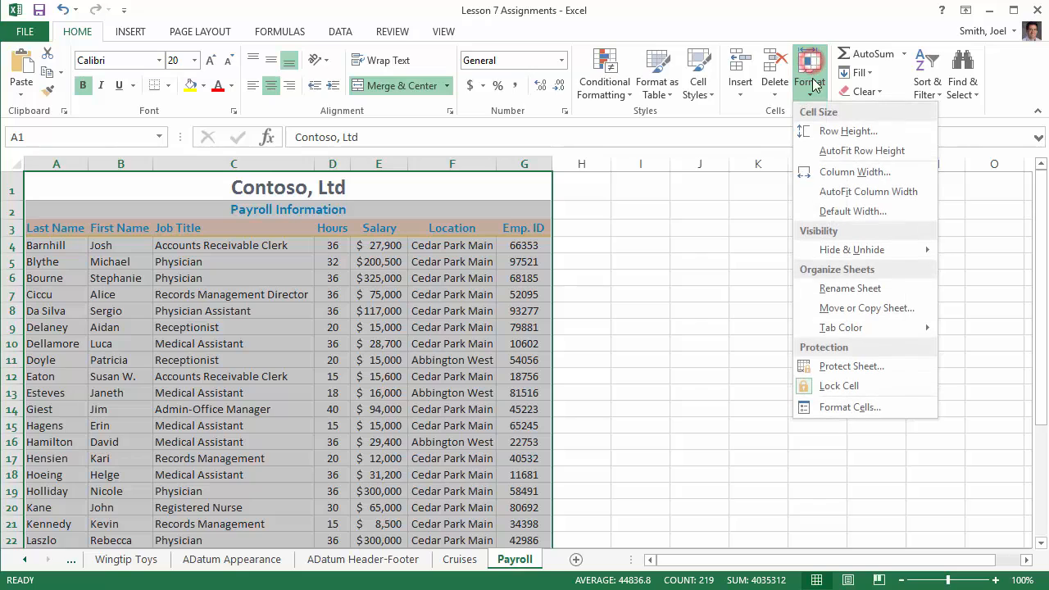
left_click(810, 76)
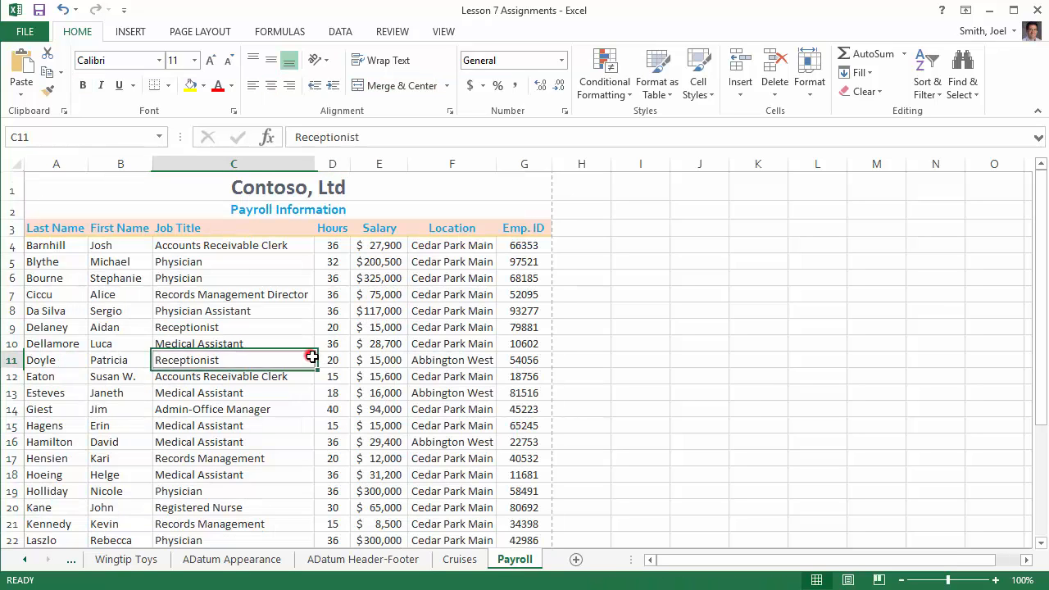
left_click(307, 358)
- Set the height of rows 3 to 33 on the Payroll sheet to 18
left_click_drag(13, 229, 10, 510)
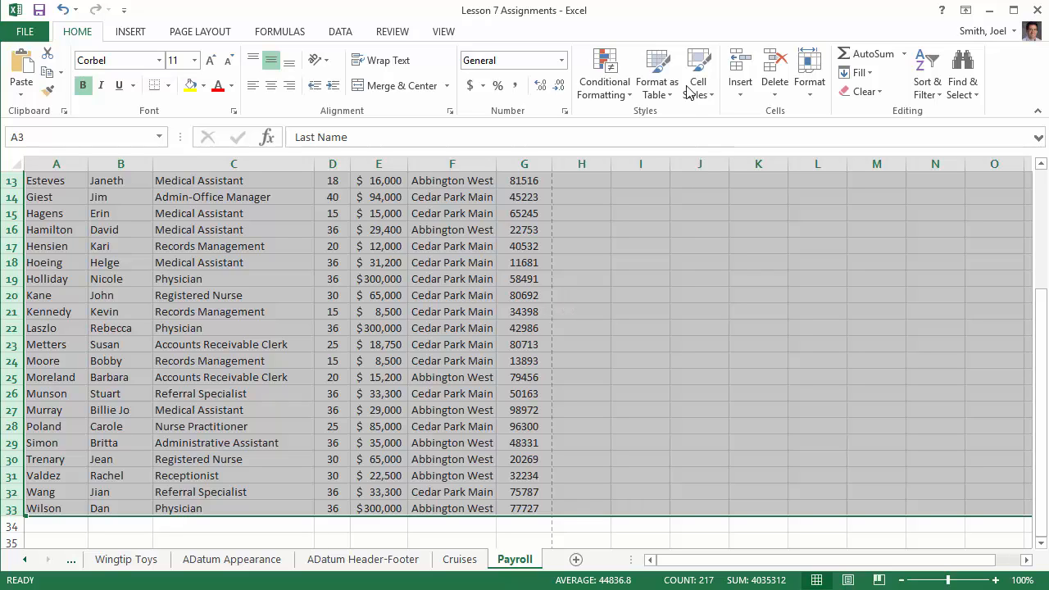
left_click(814, 74)
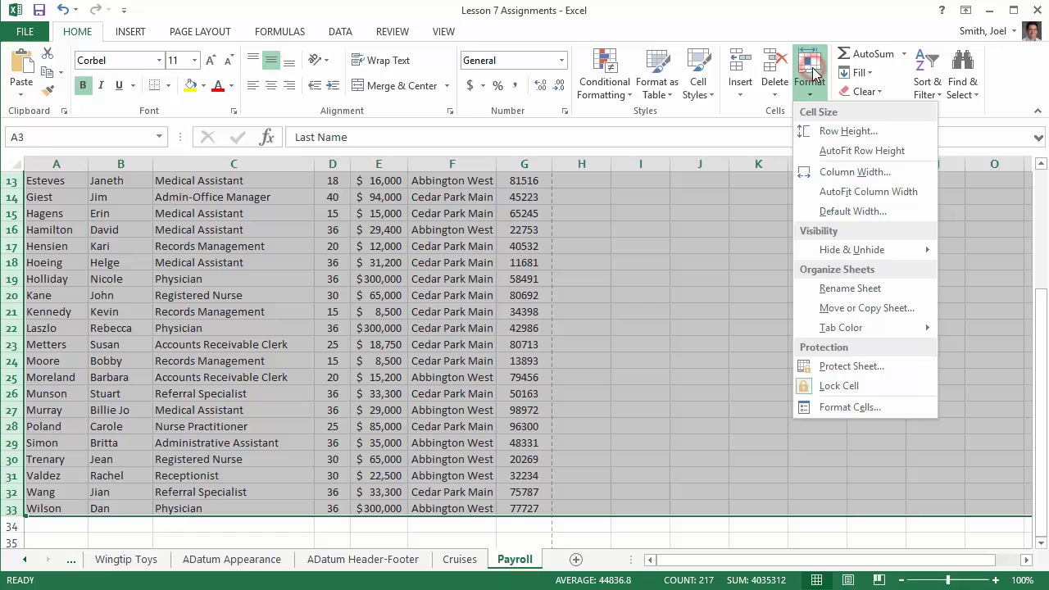
left_click(849, 131)
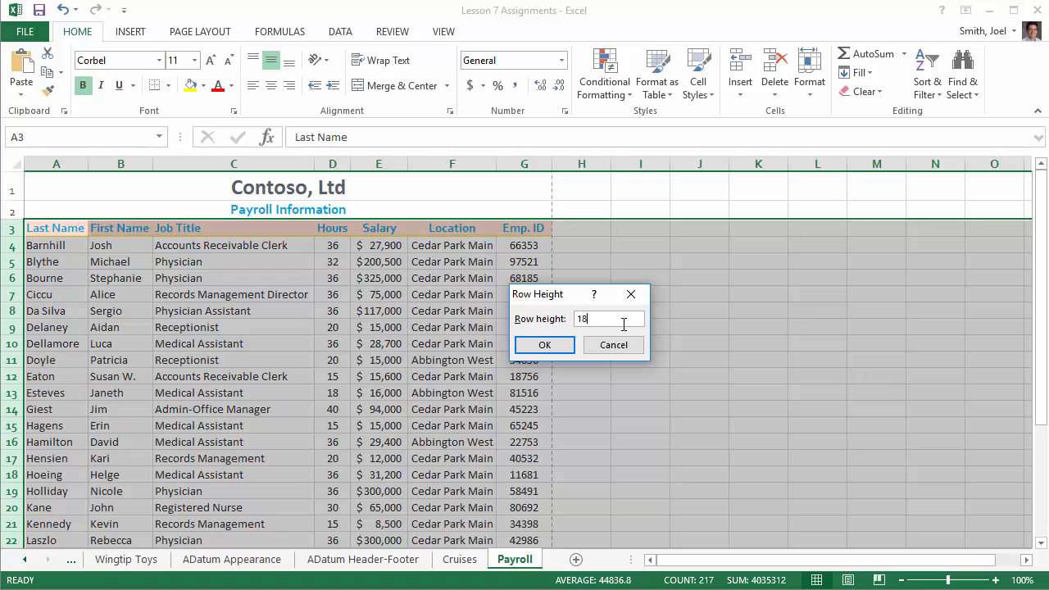
key("Return")
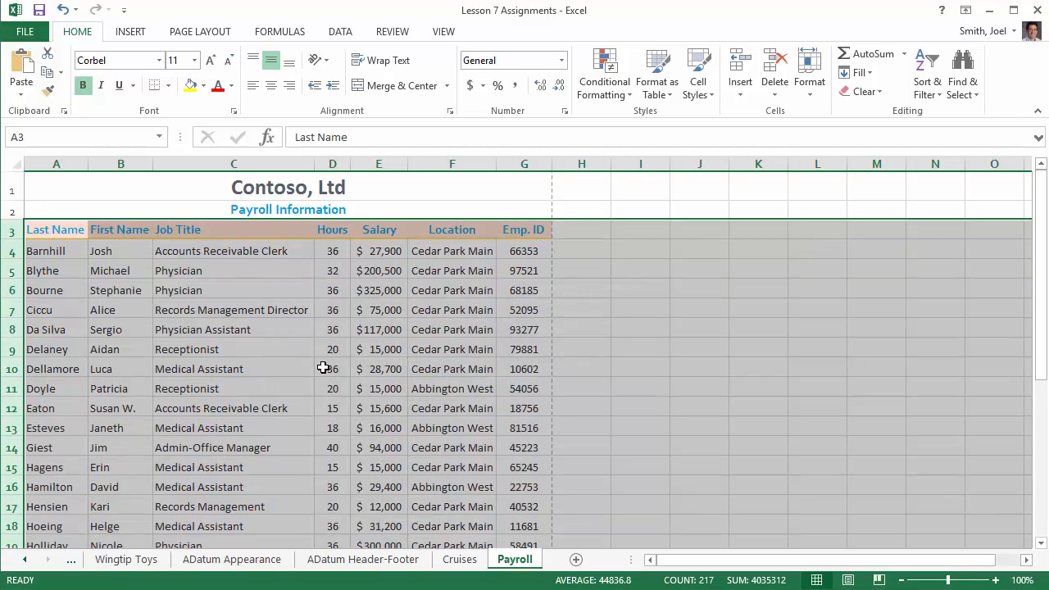
scroll(325, 362, "down", 4)
scroll(325, 361, "down", 1)
scroll(324, 361, "up", 5)
left_click(287, 328)
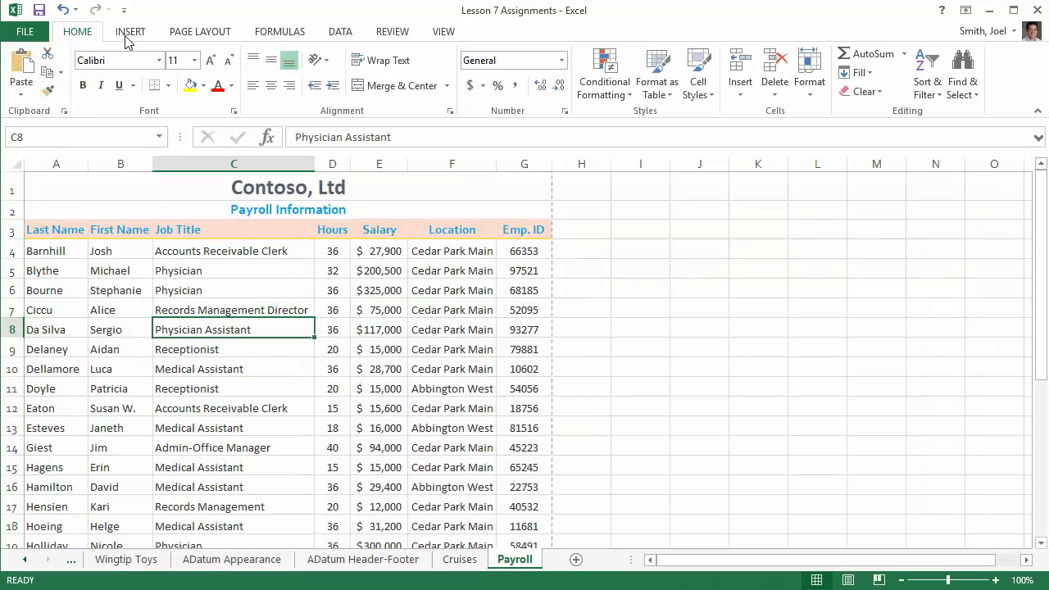
- Apply the Wisp theme to the workbook
left_click(209, 33)
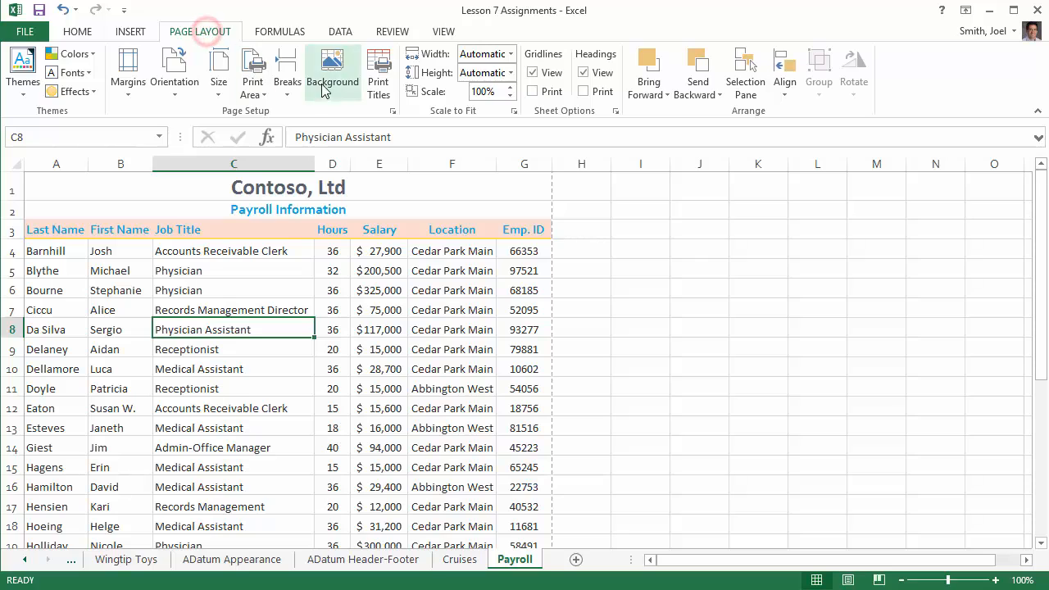
left_click(23, 74)
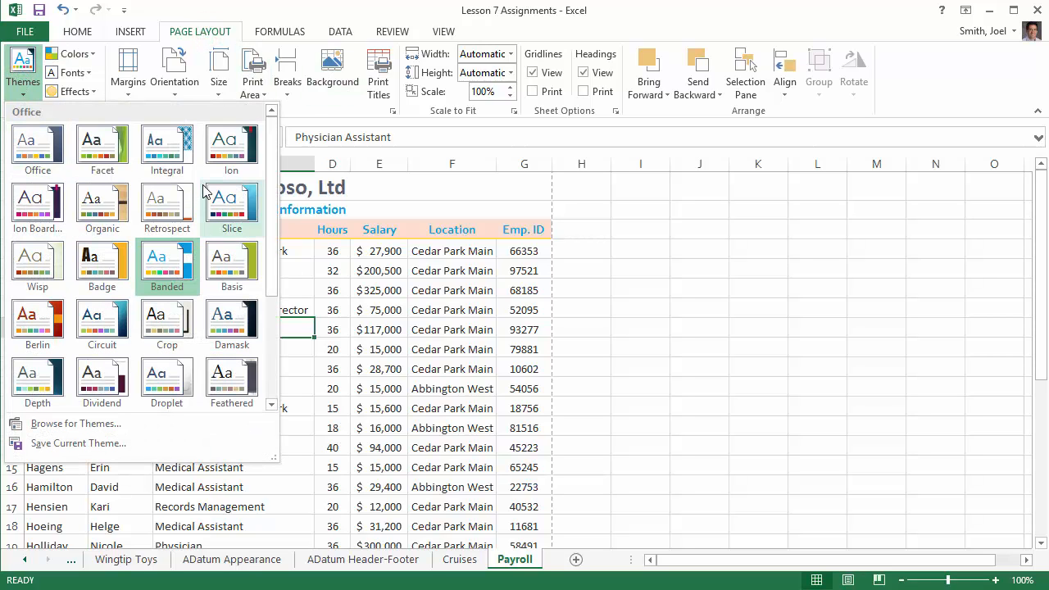
scroll(211, 264, "down", 3)
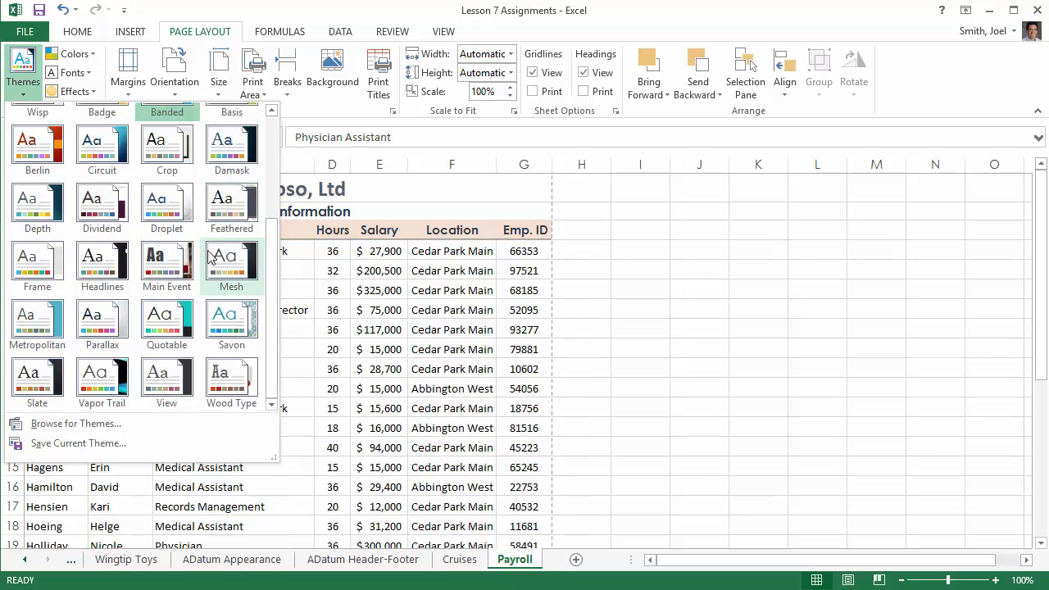
scroll(212, 261, "up", 3)
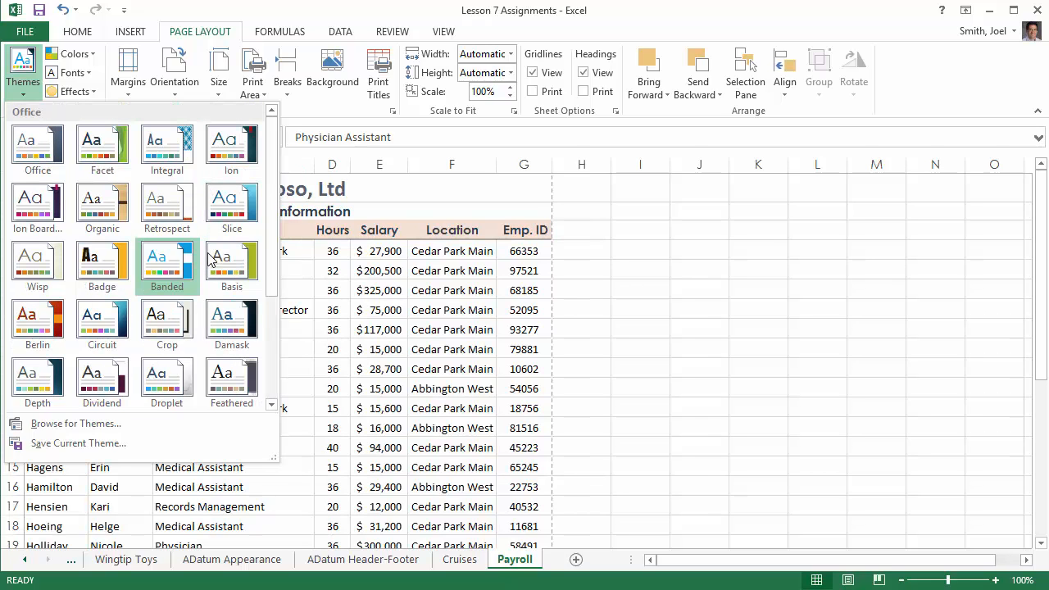
left_click(40, 269)
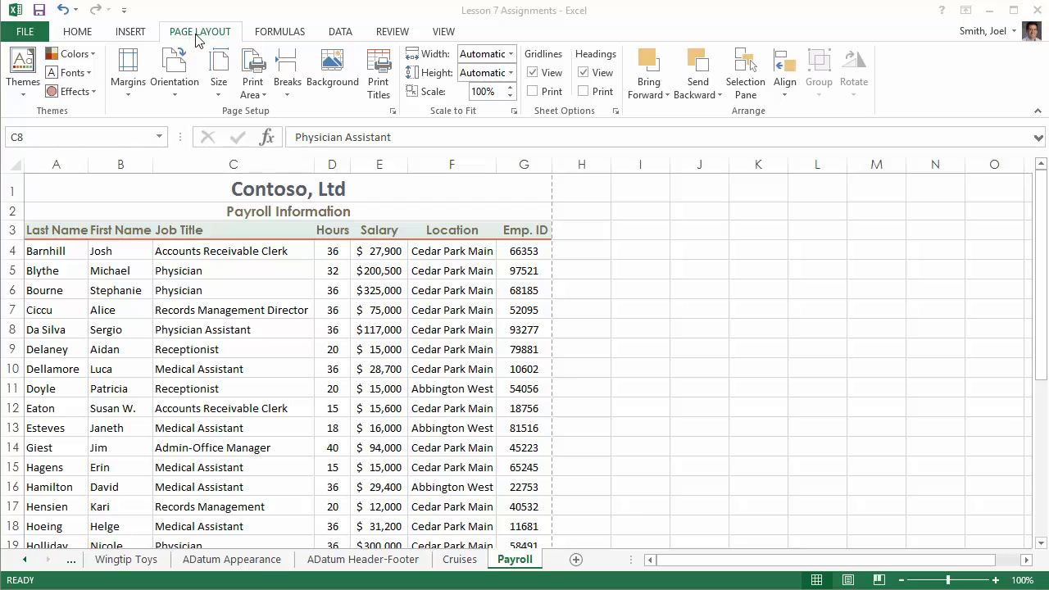
- Set rows 1 to 3 of the Payroll sheet as print titles that repeat at the top of each page
left_click(381, 70)
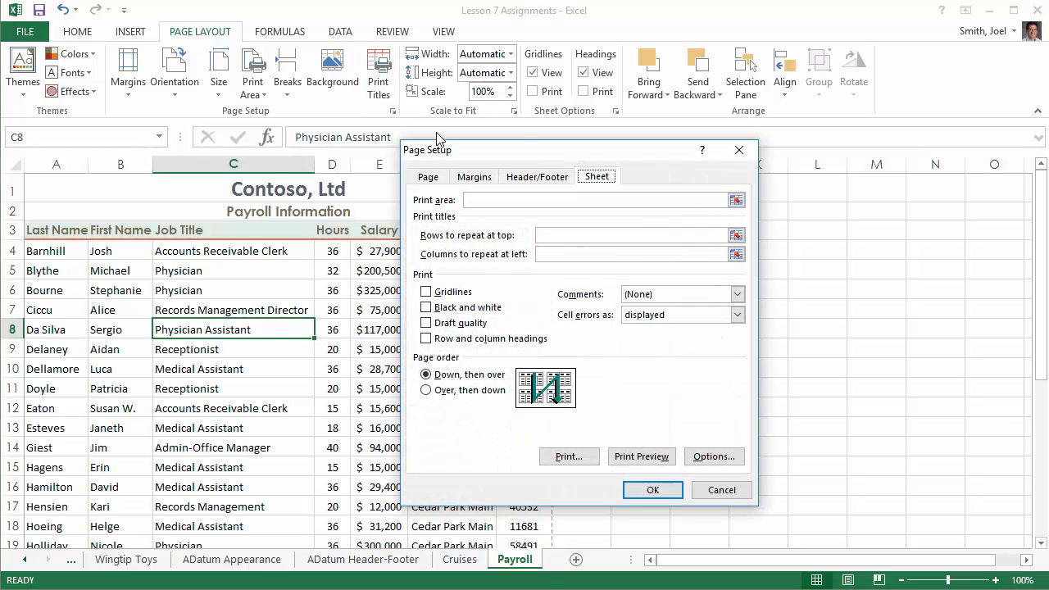
left_click_drag(530, 148, 561, 141)
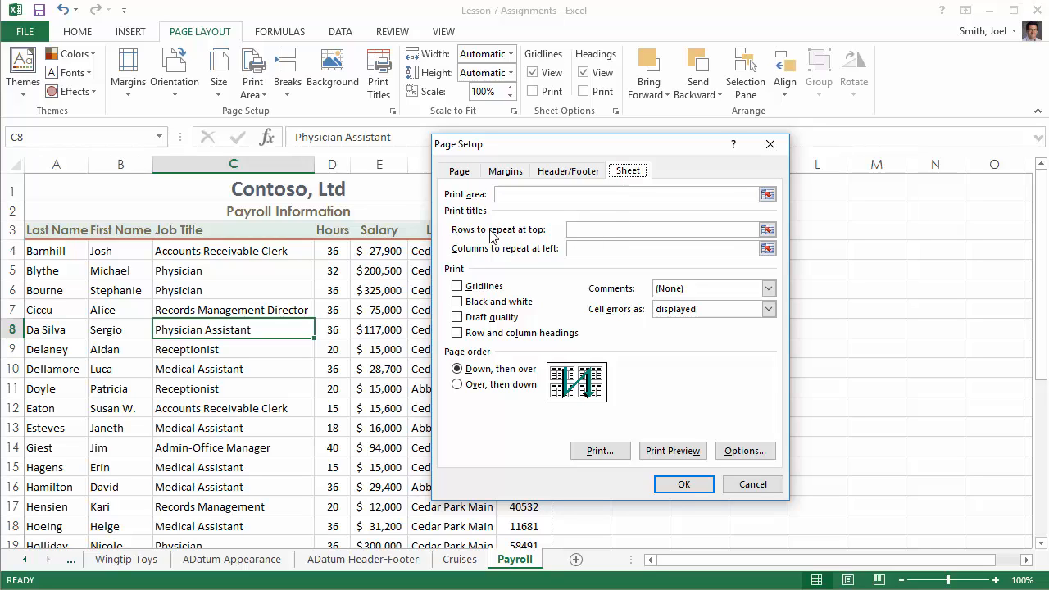
left_click(608, 230)
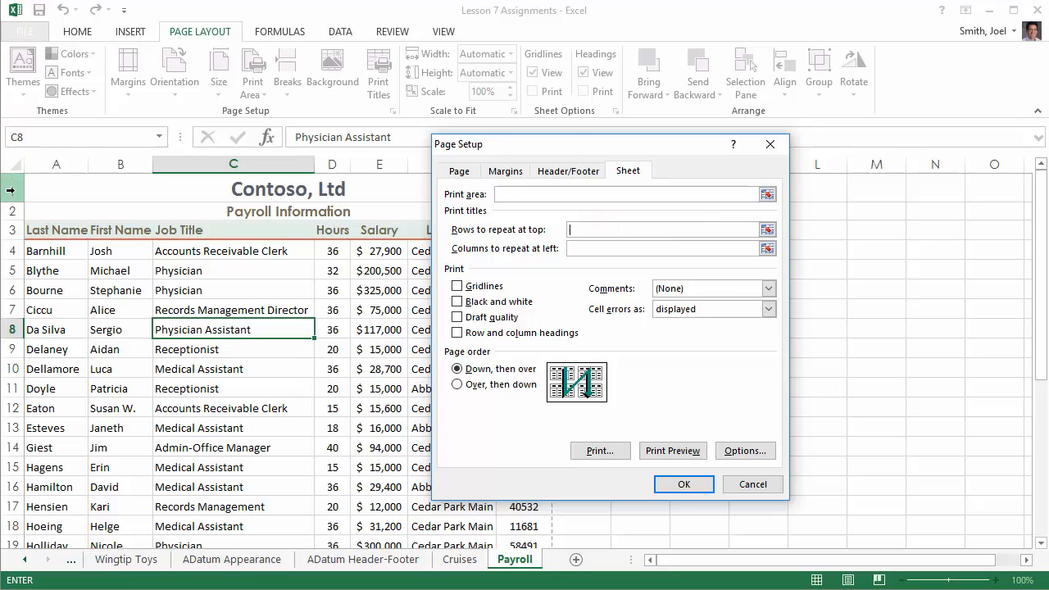
left_click_drag(14, 191, 15, 233)
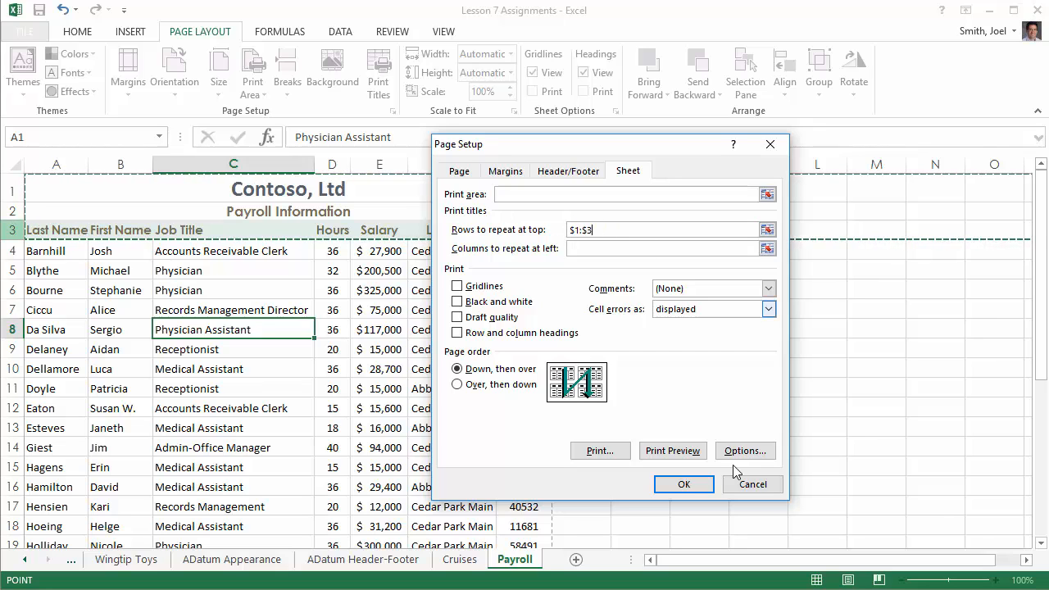
left_click(685, 485)
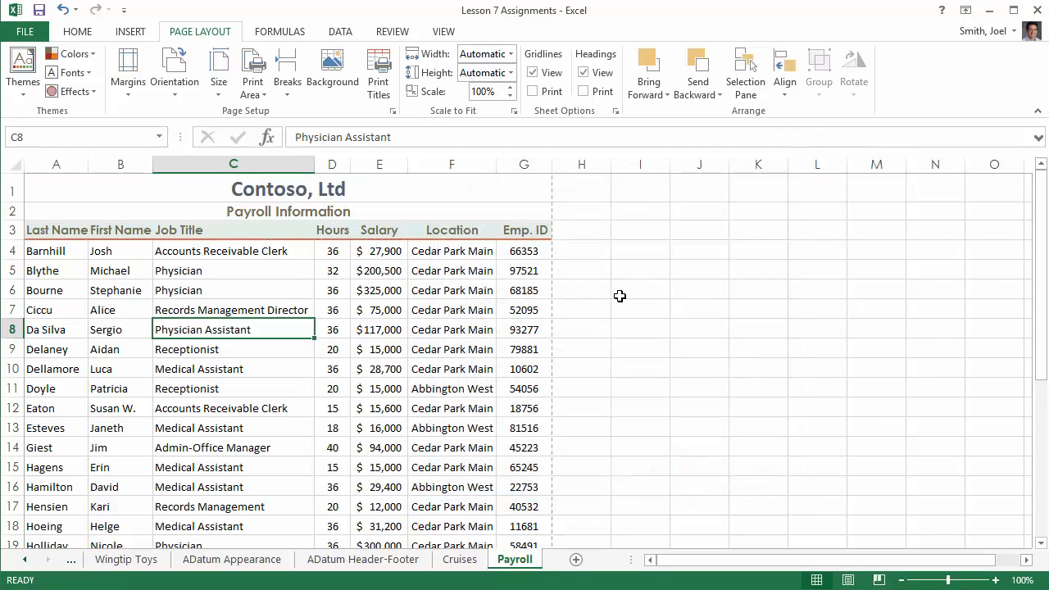
- Replace the content of the Payroll sheet's center footer with the file name followed by the page number
left_click(131, 32)
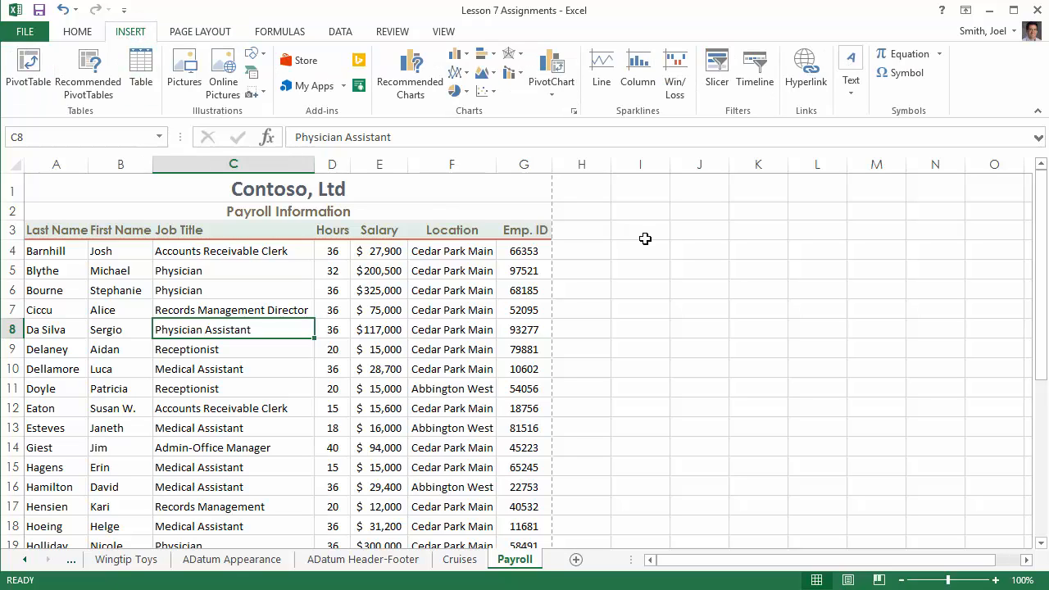
left_click(850, 81)
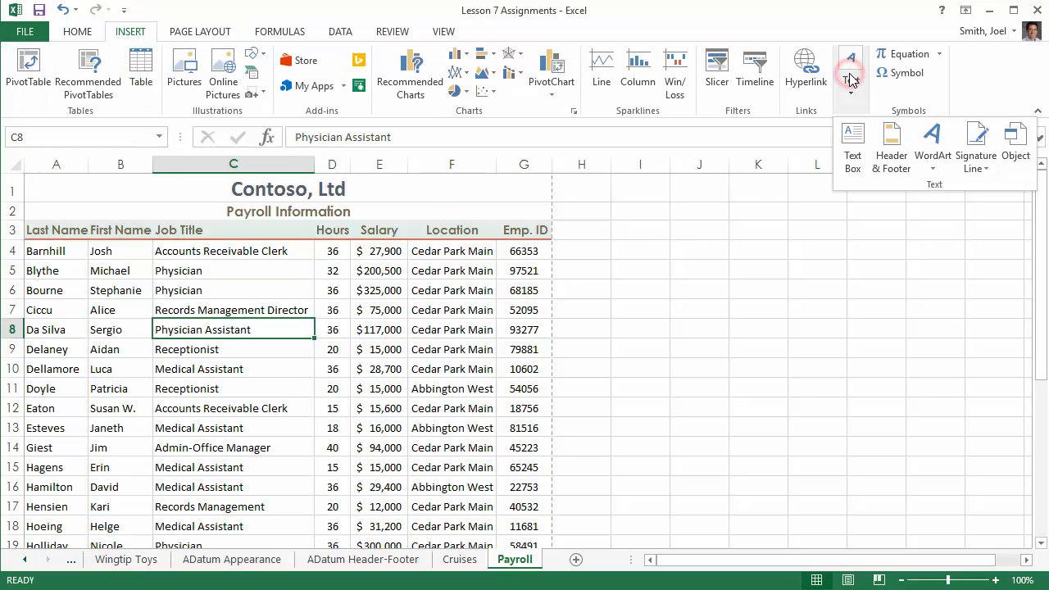
left_click(891, 158)
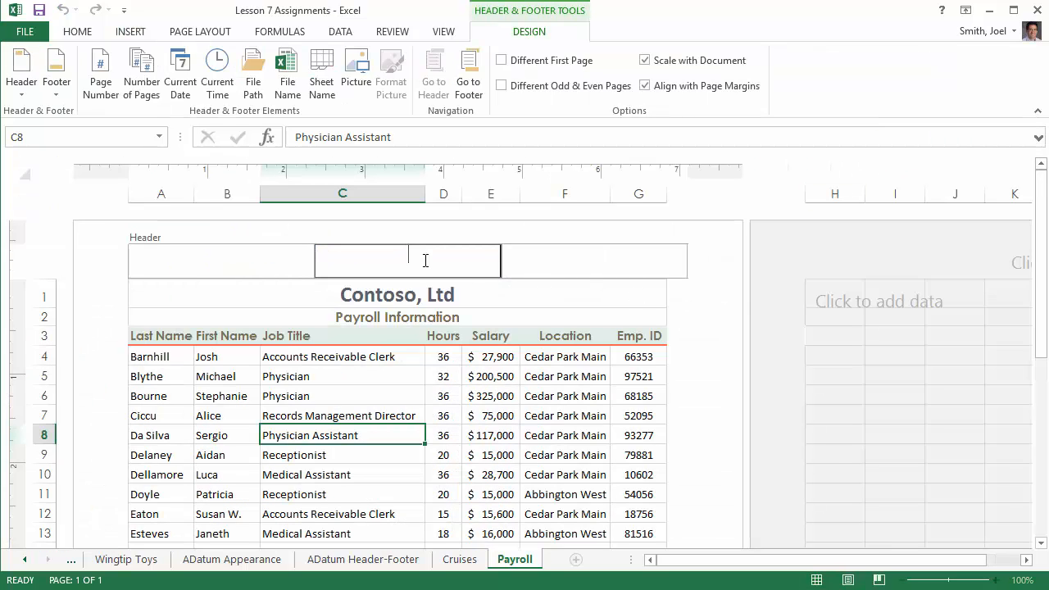
left_click(469, 74)
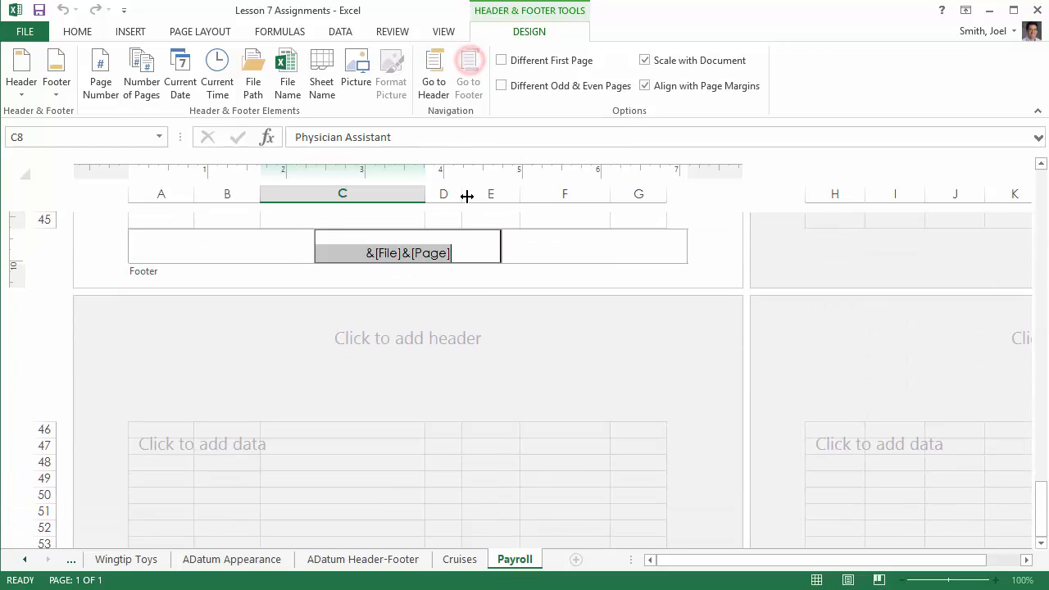
key("Delete")
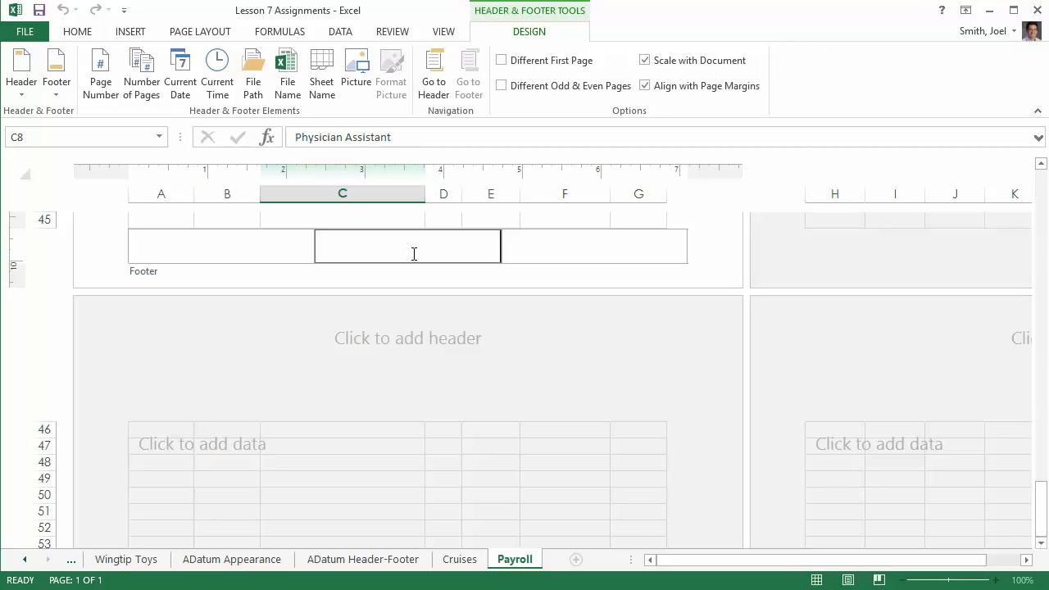
left_click(287, 72)
left_click(99, 72)
left_click(654, 219)
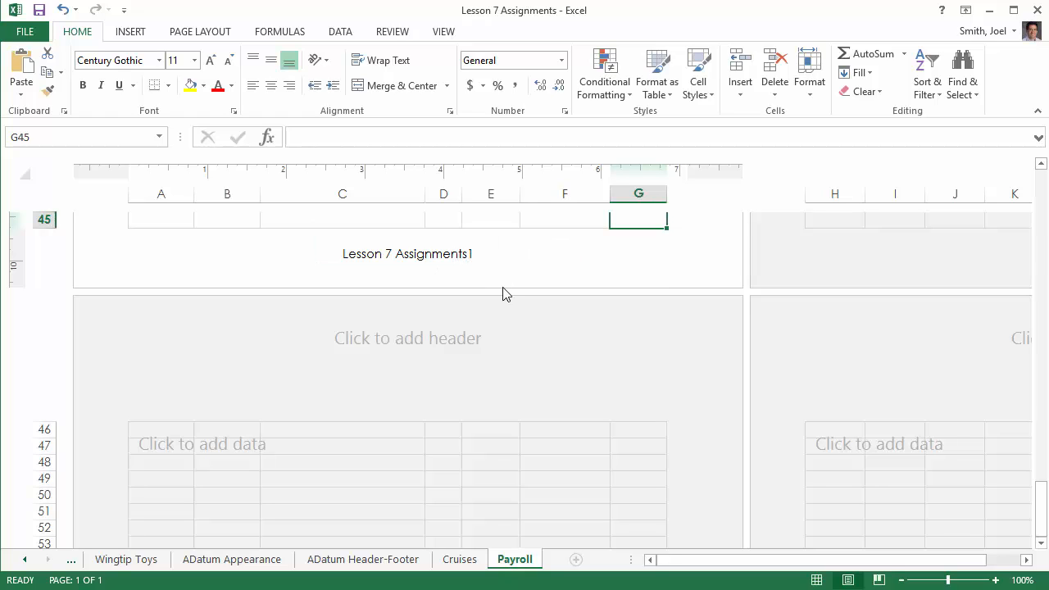
- Try to insert a space between the file name and page number codes in the center footer, and undo the edit
left_click(401, 262)
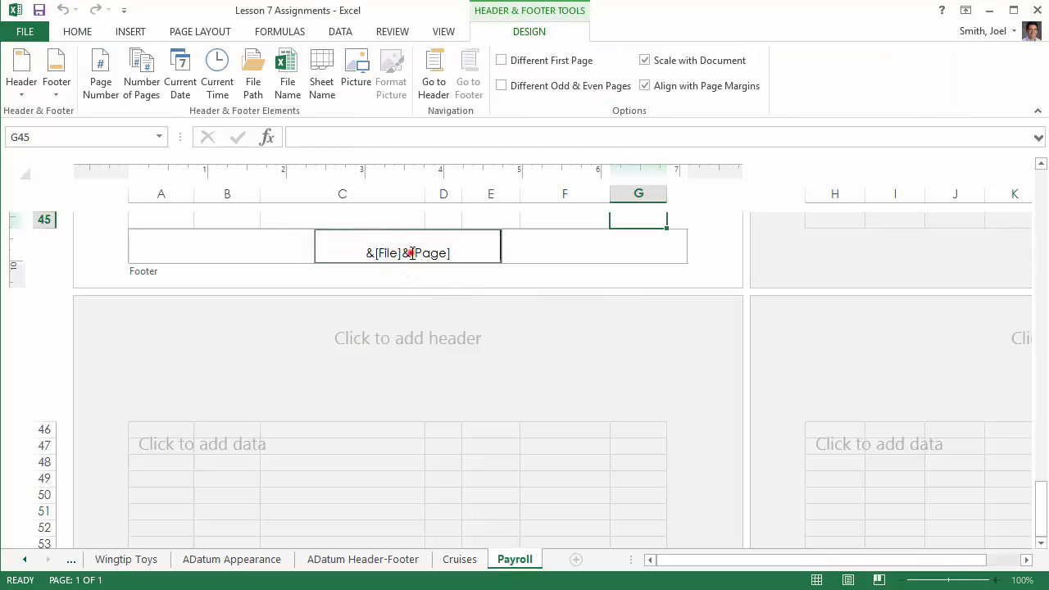
left_click(409, 253)
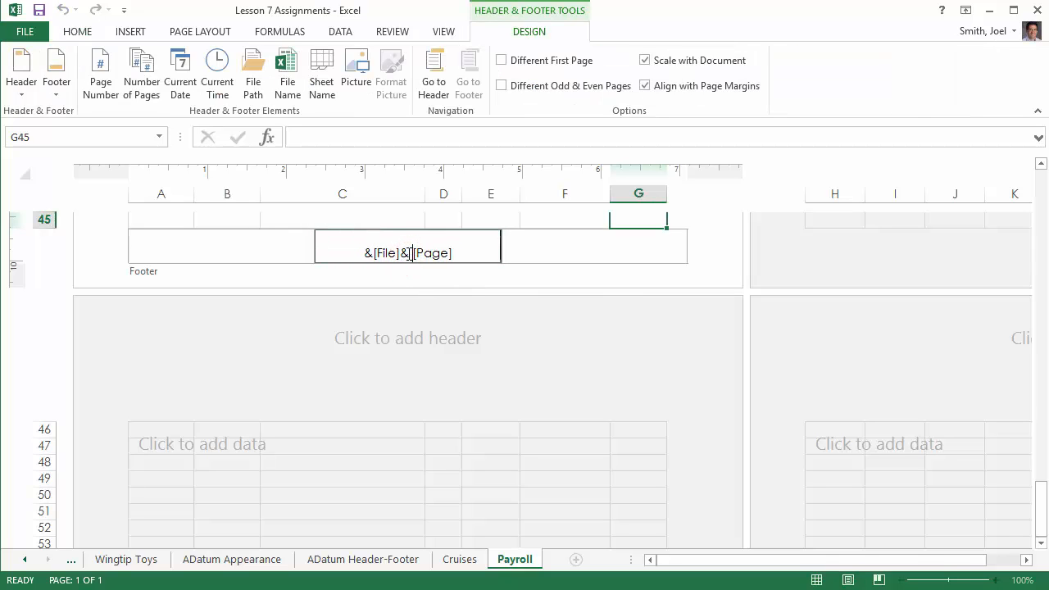
left_click(587, 220)
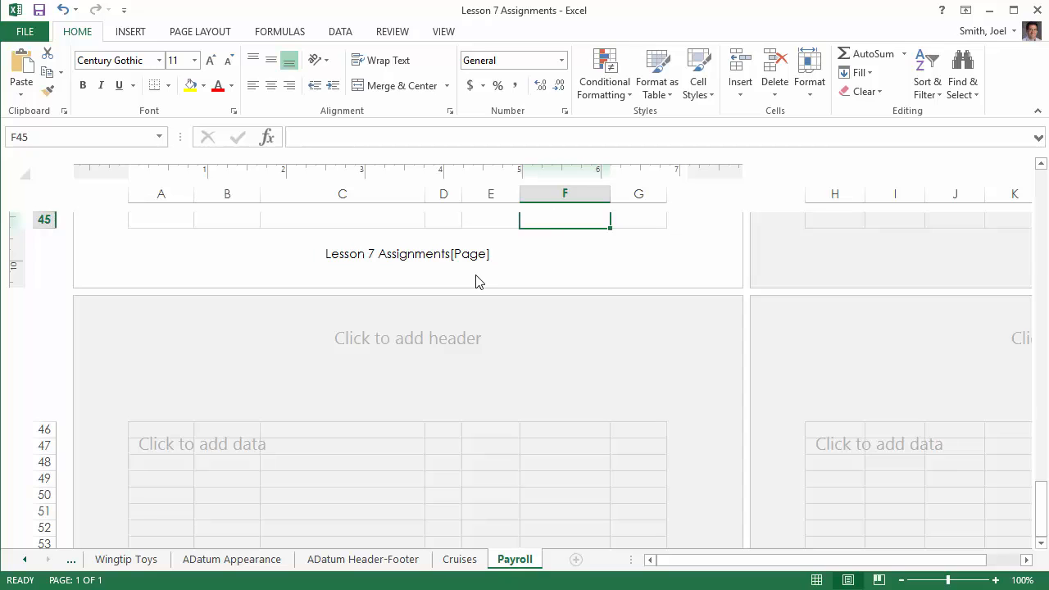
key("ctrl+z")
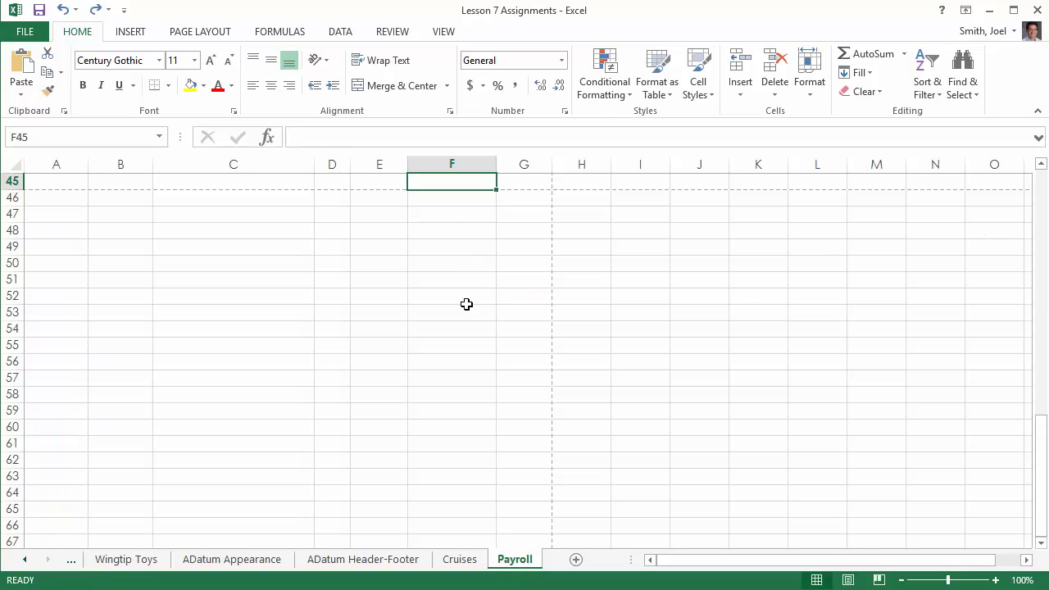
- Correct the Payroll sheet's center footer by removing the space inside the page number code and adding spaces between the file name and page codes
scroll(466, 306, "up", 4)
scroll(466, 334, "up", 5)
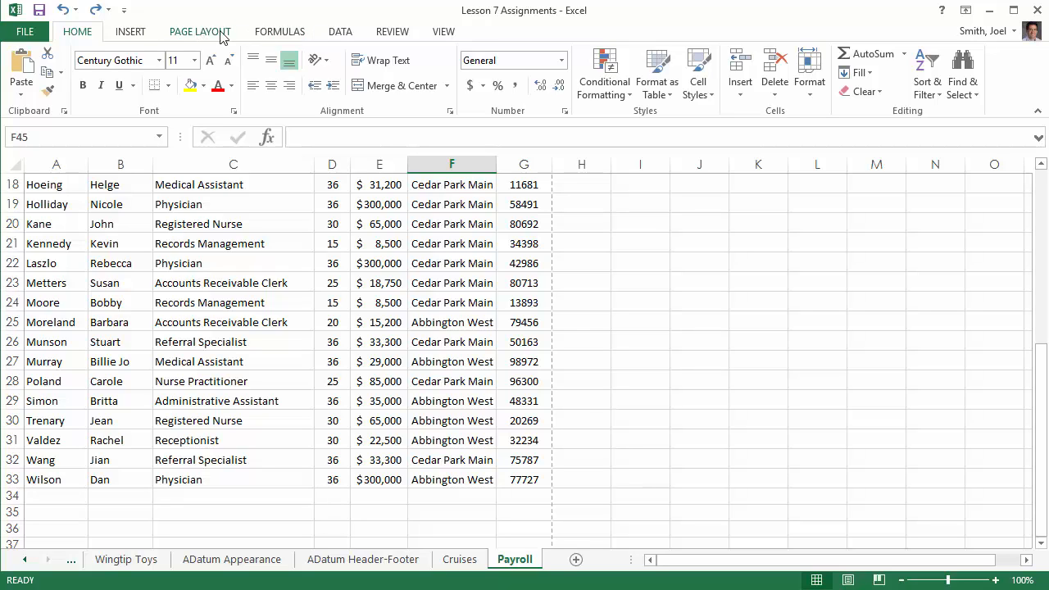
left_click(145, 31)
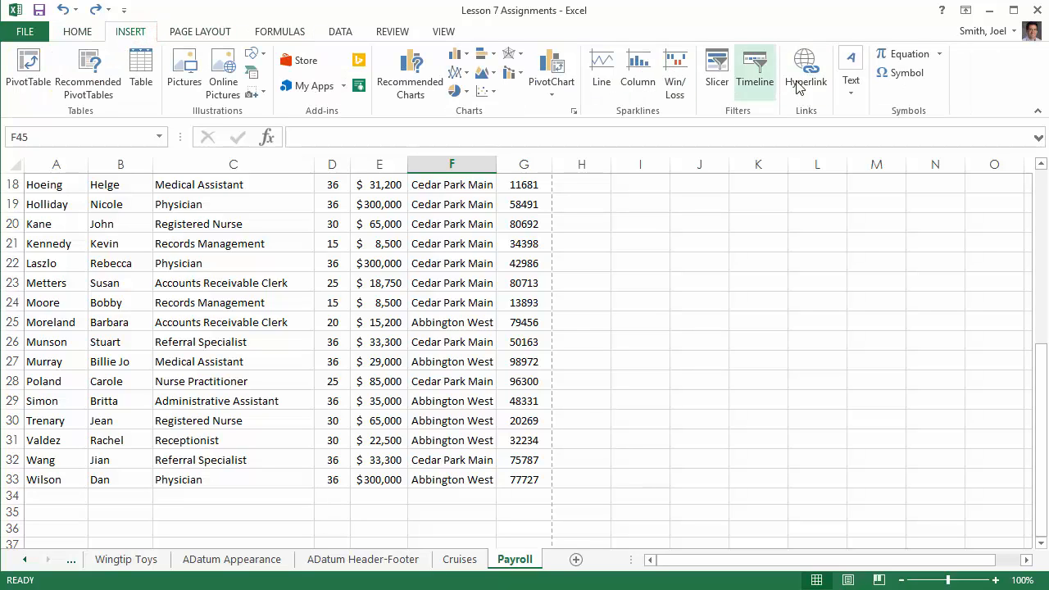
left_click(847, 76)
left_click(890, 148)
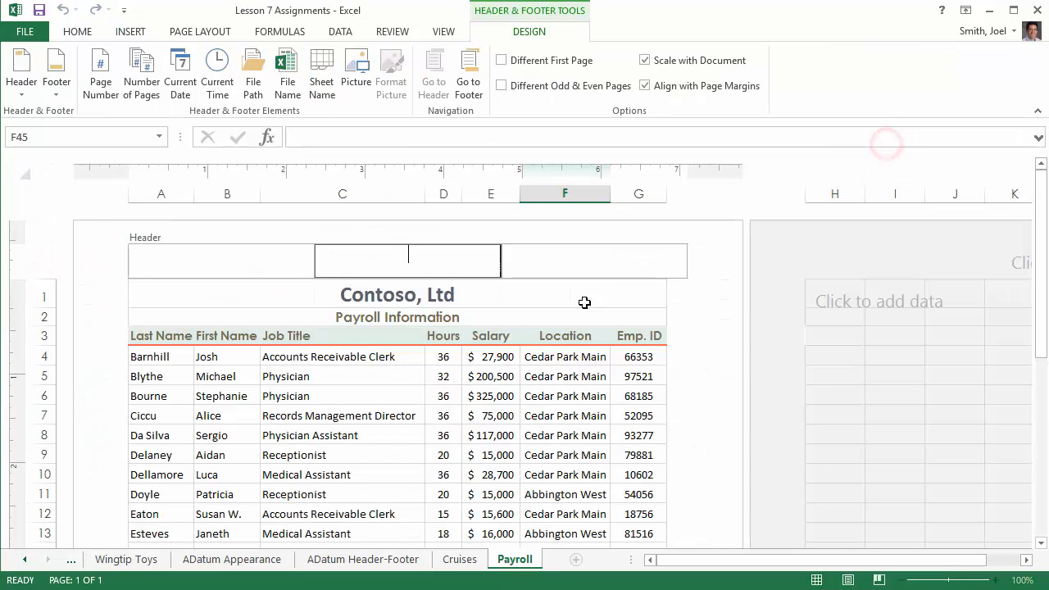
left_click(468, 75)
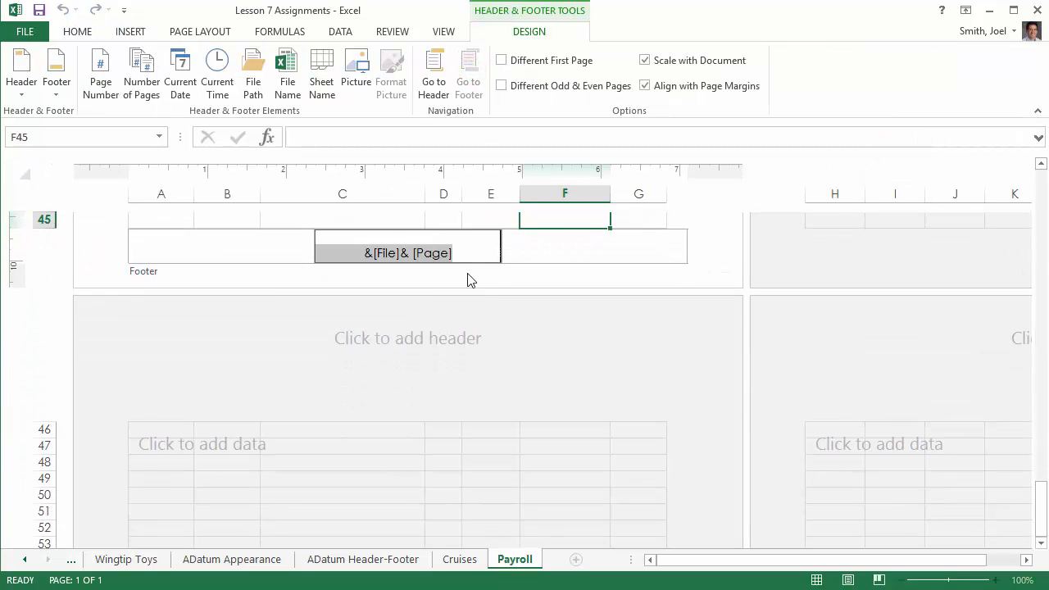
left_click(416, 252)
key("BackSpace")
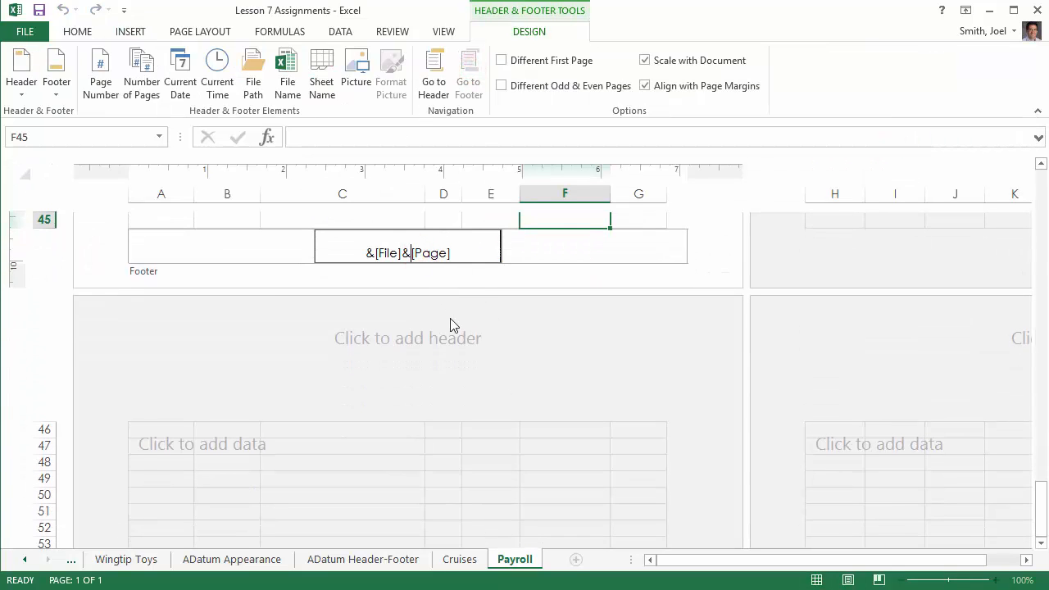
key("Left")
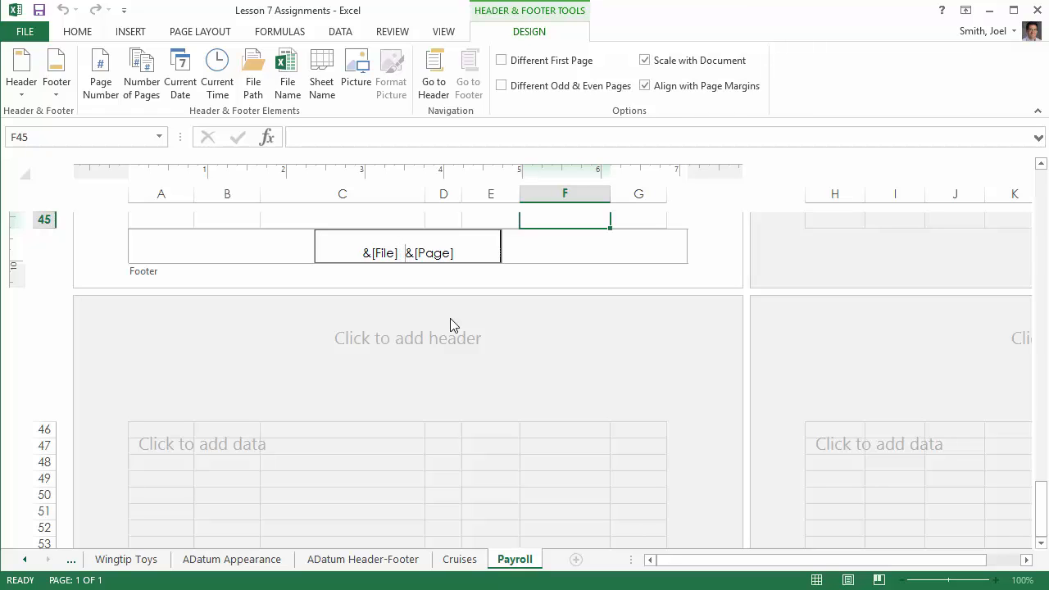
left_click(646, 219)
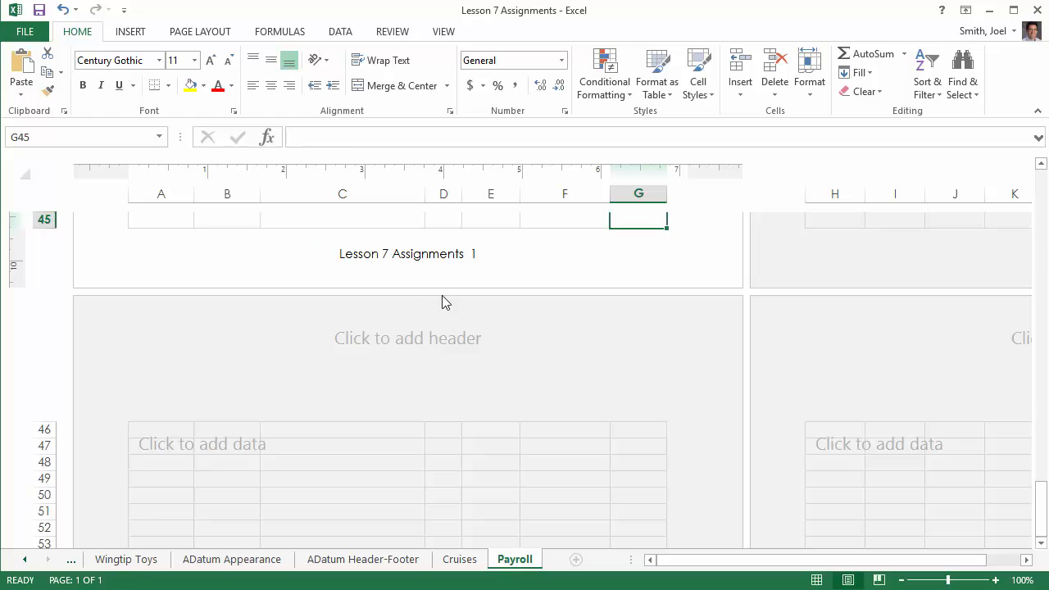
- Turn on gridline printing for the Payroll sheet while keeping the gridlines displayed
scroll(541, 241, "up", 4)
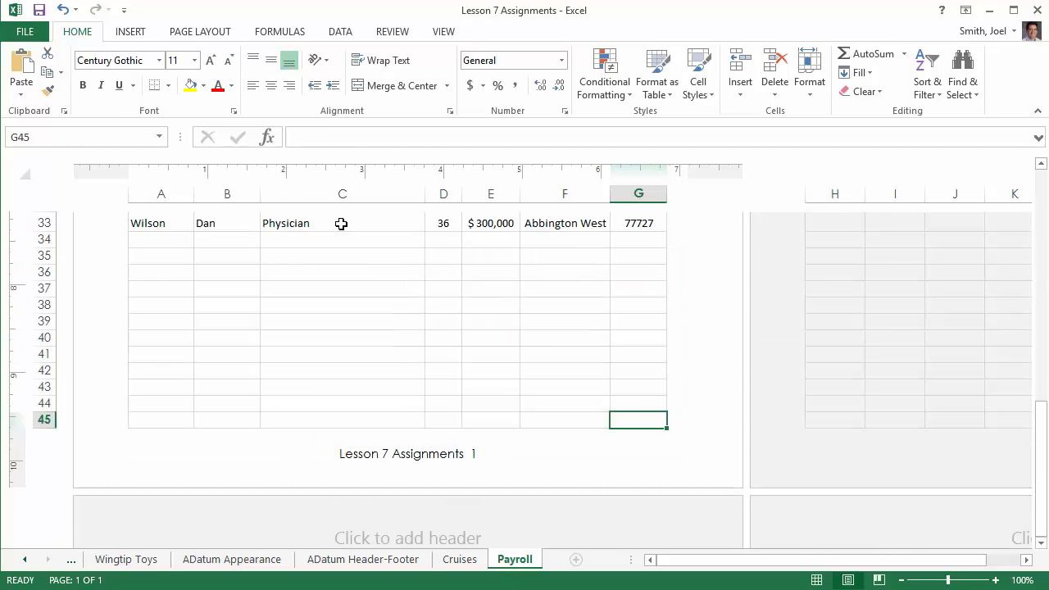
scroll(544, 323, "up", 3)
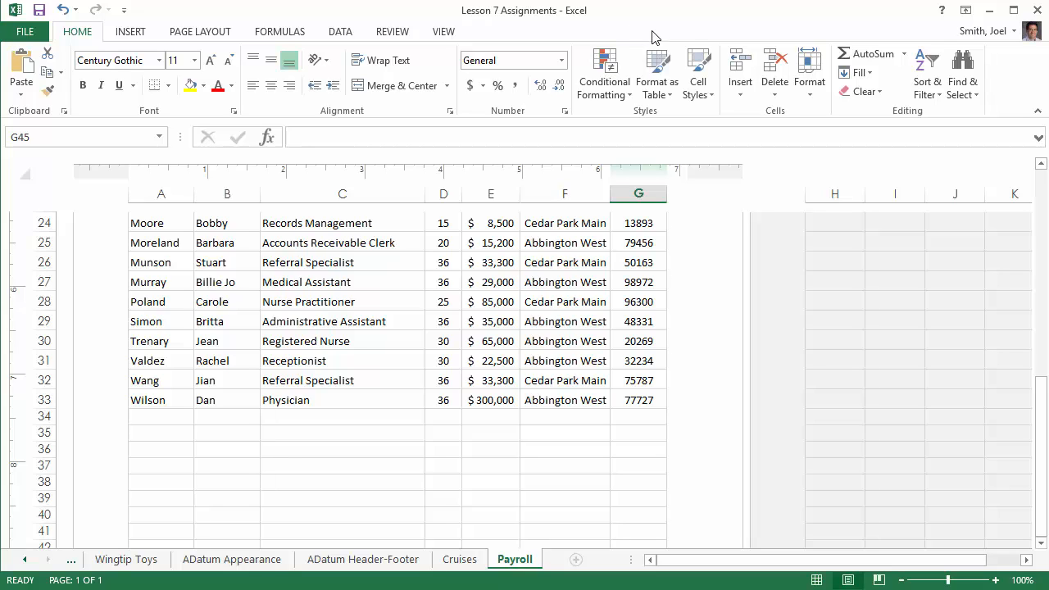
left_click(194, 32)
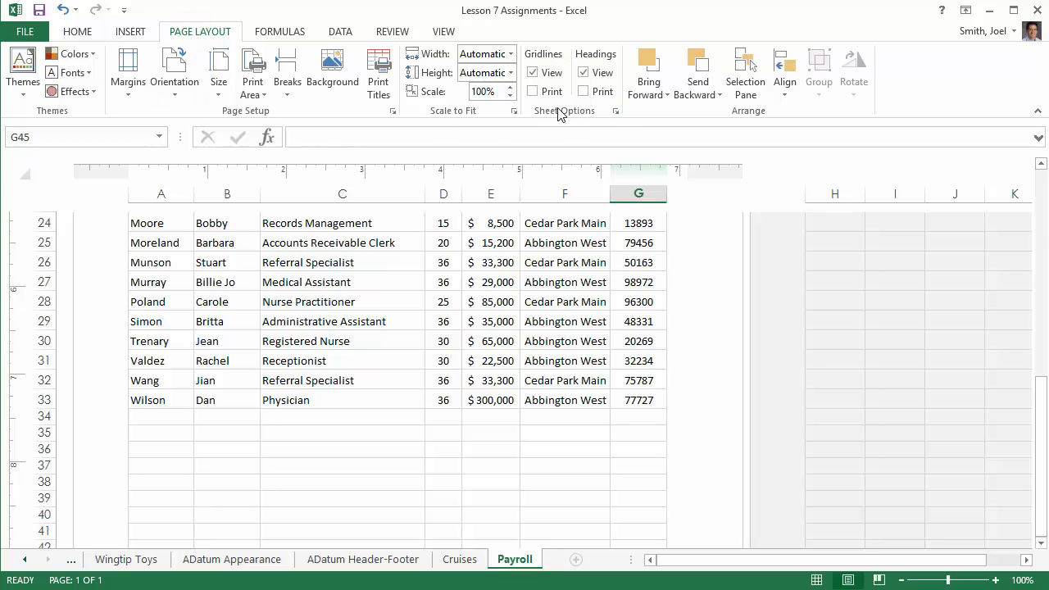
left_click(533, 72)
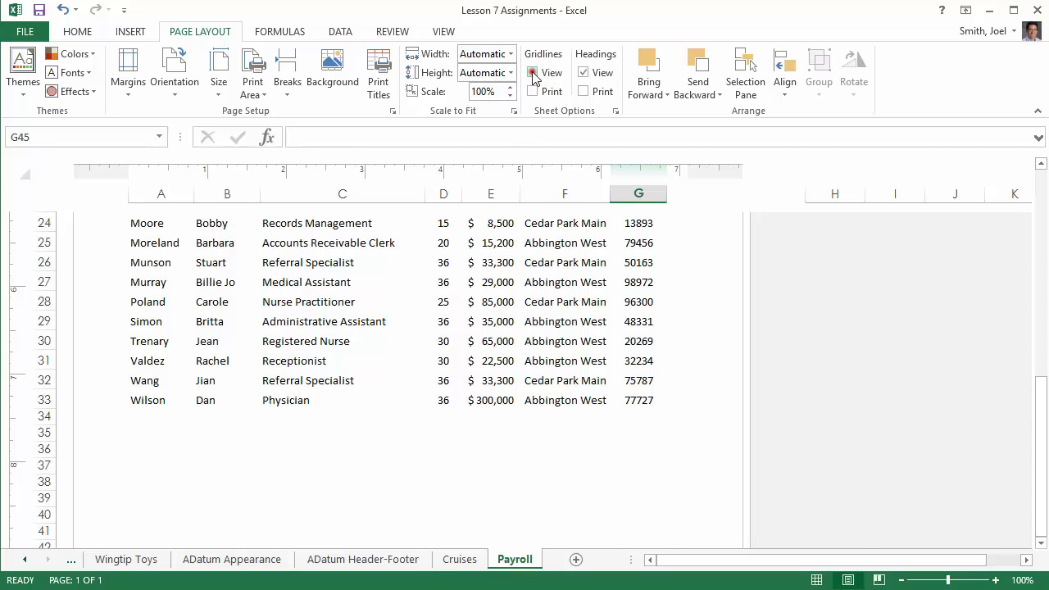
left_click(533, 73)
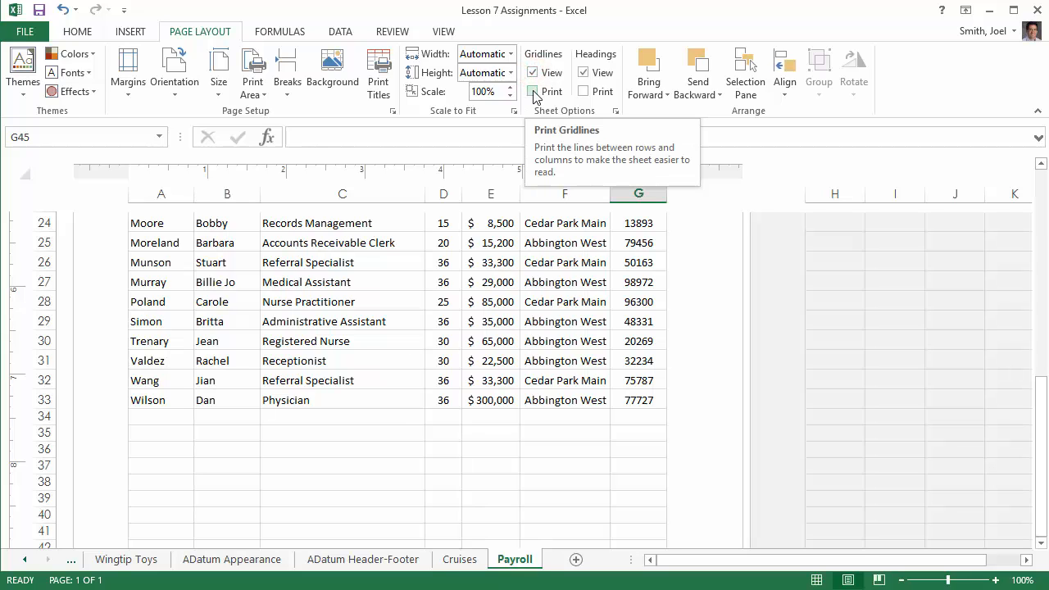
left_click(533, 91)
left_click(533, 91)
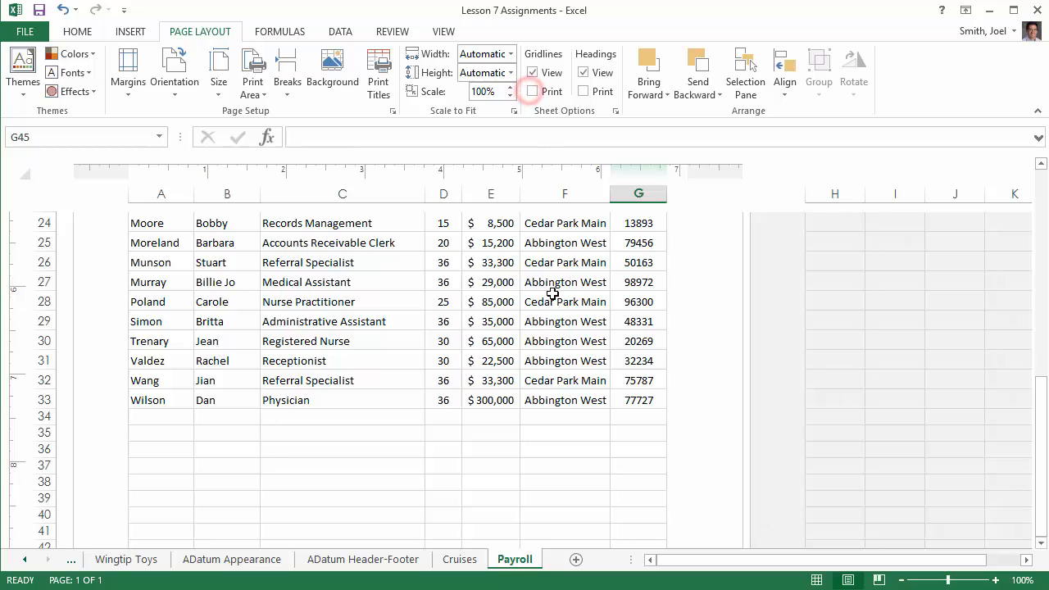
left_click(533, 91)
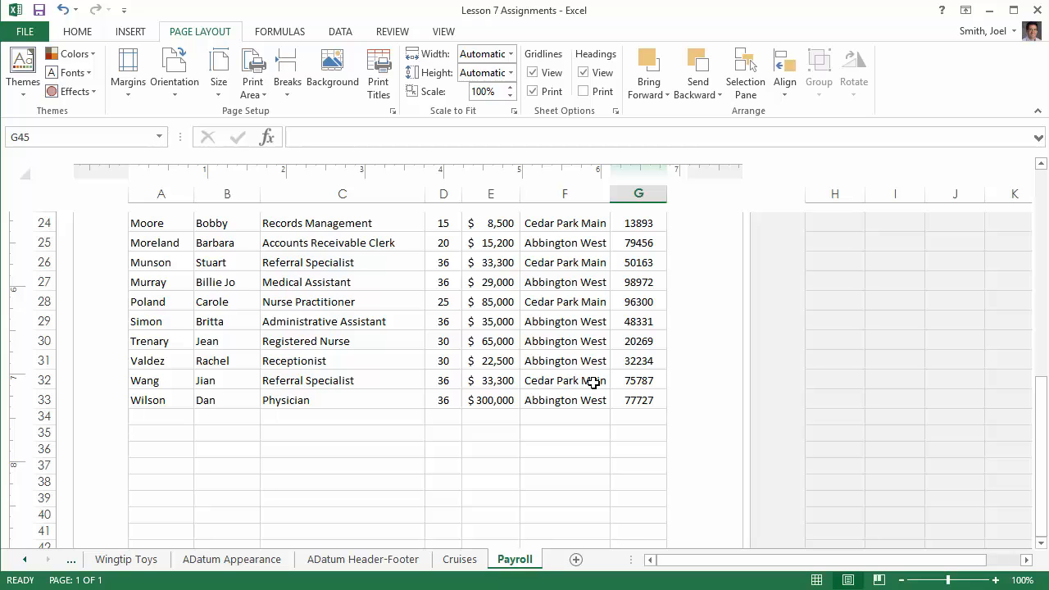
- Scale the Payroll sheet's printout to a width of 1 page
scroll(702, 391, "up", 9)
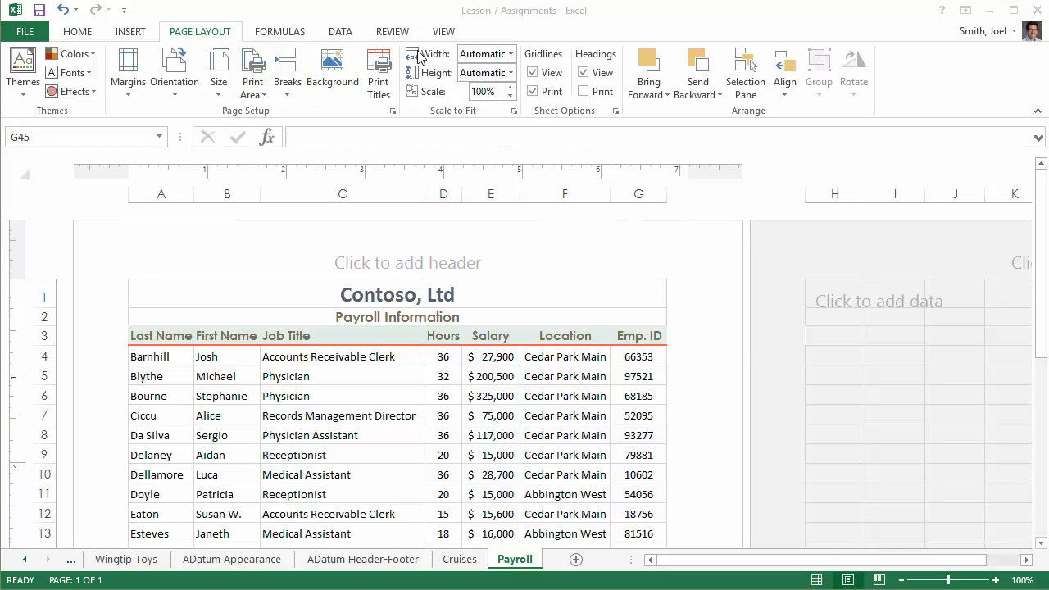
left_click(511, 54)
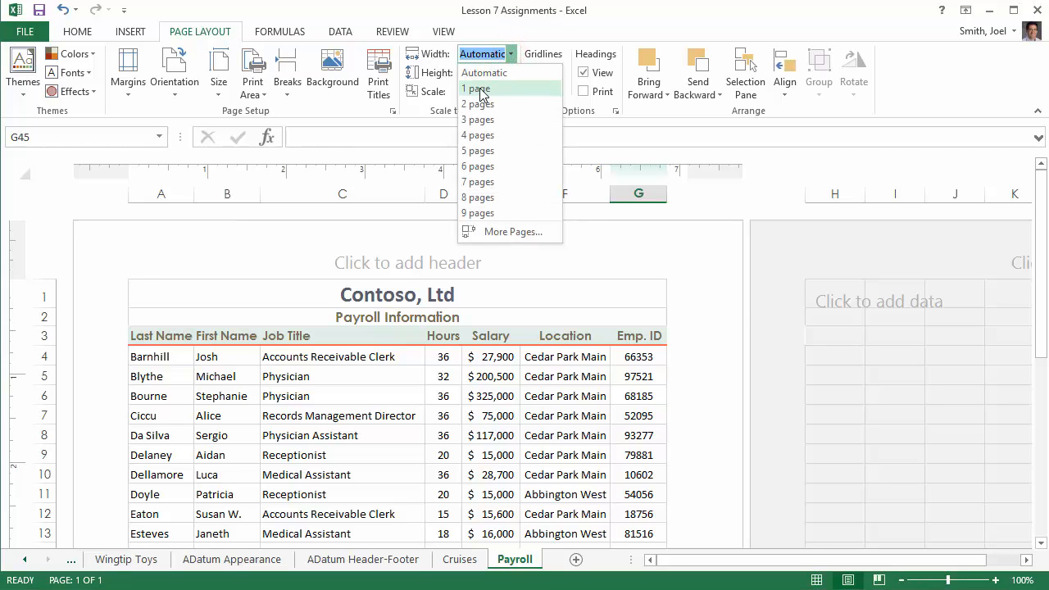
left_click(482, 90)
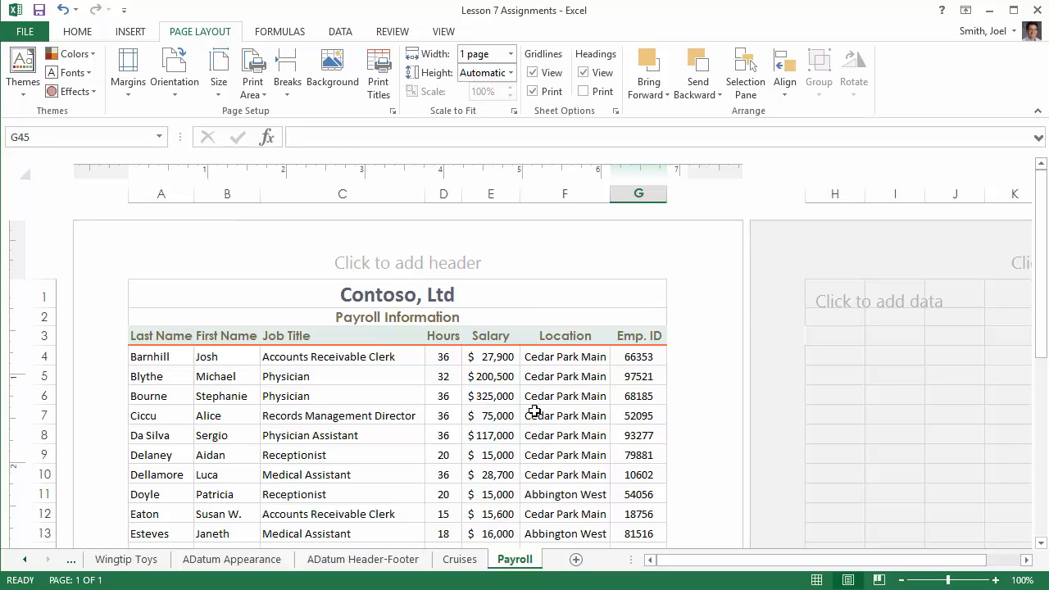
- Examine the print preview of the Payroll sheet and check for further pages
left_click(22, 33)
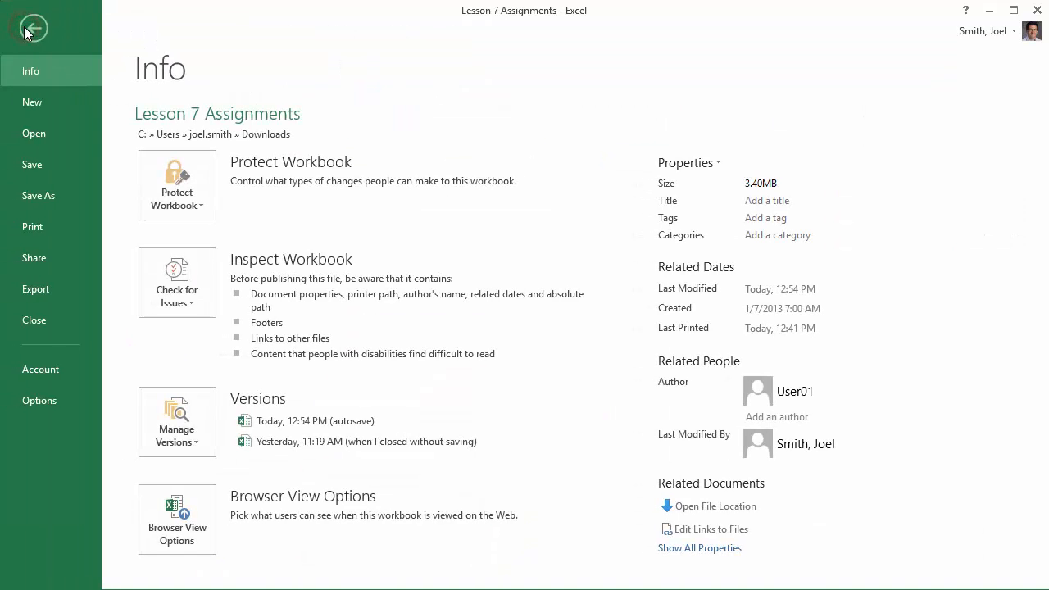
left_click(41, 227)
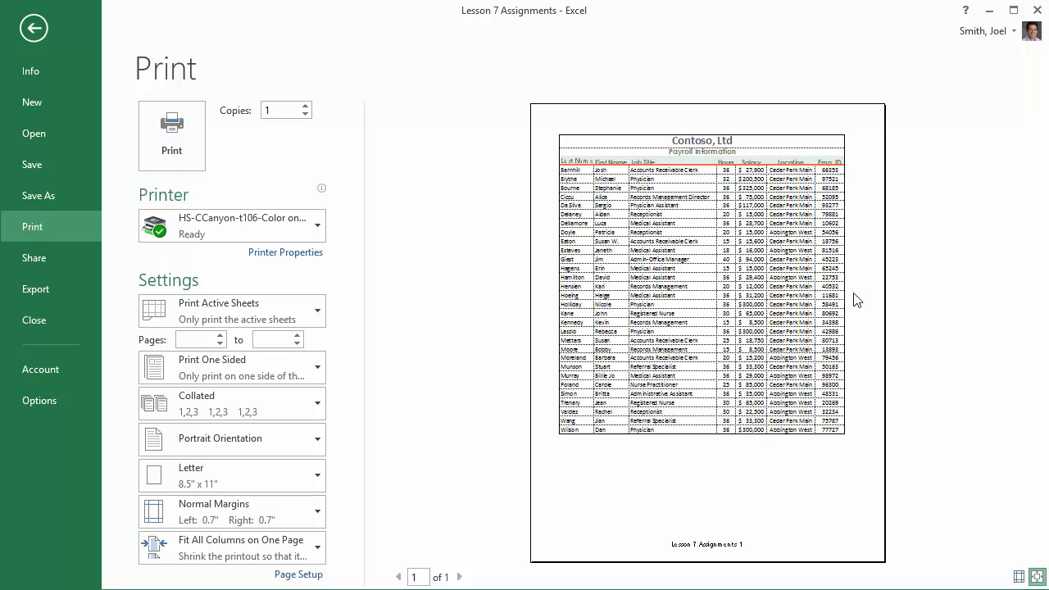
left_click(461, 578)
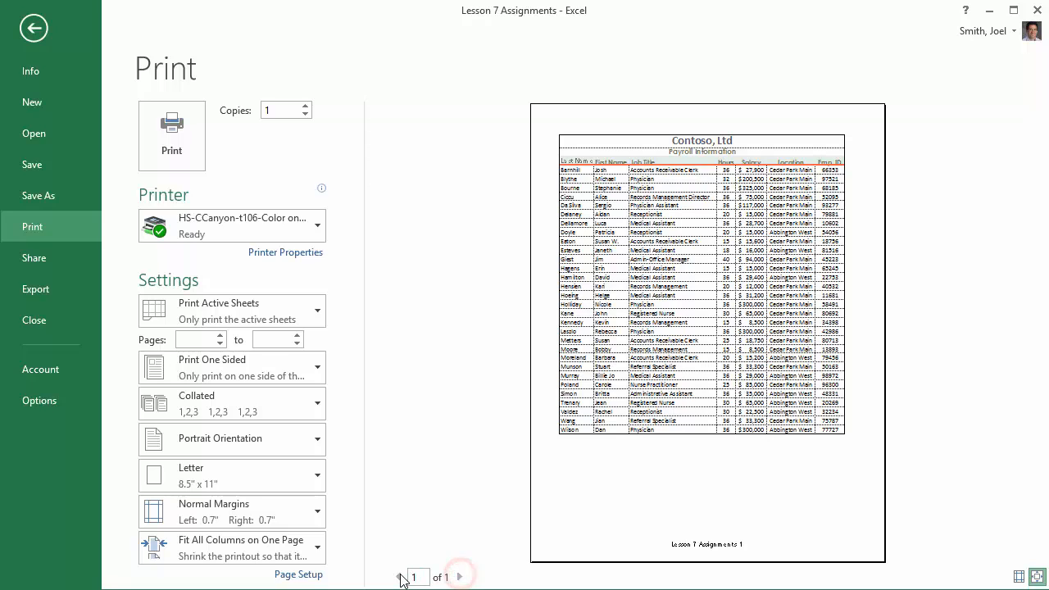